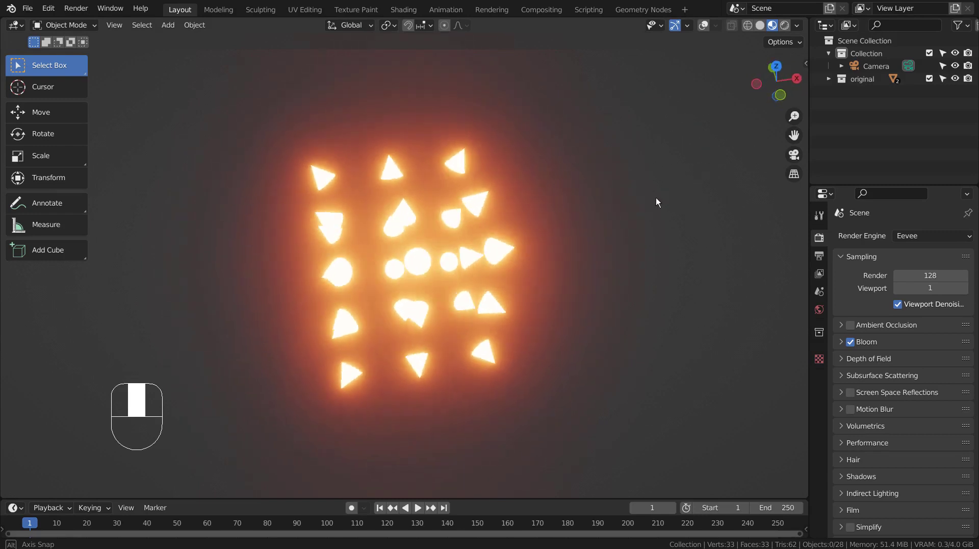
Hide the 'original' collection and switch the viewport to Solid shading with overlays.
left_click(955, 78)
left_click(929, 78)
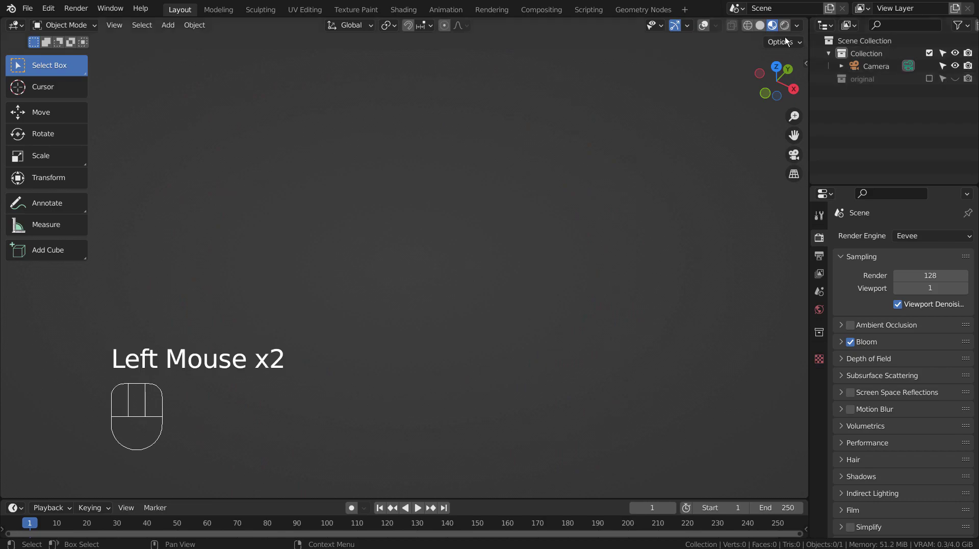
left_click(759, 26)
left_click(704, 26)
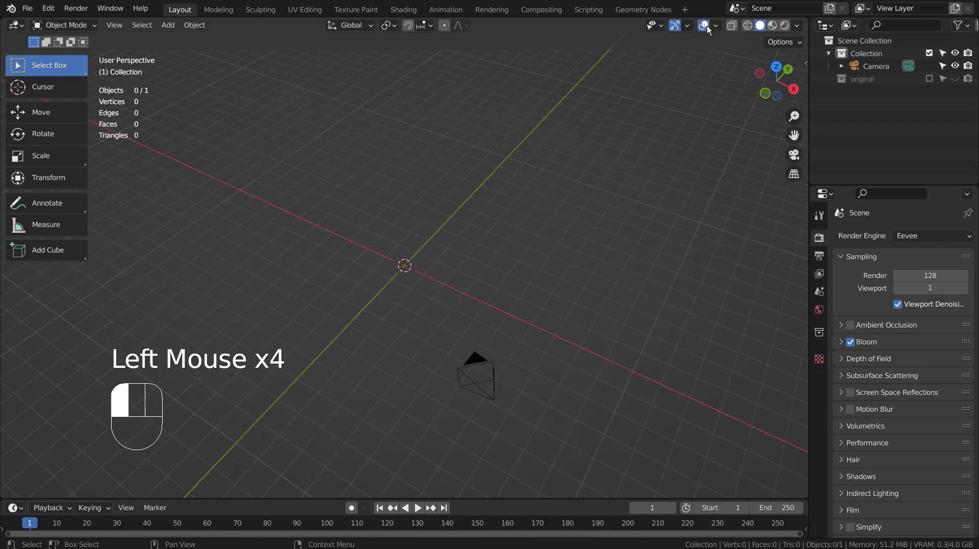
middle_click_drag(537, 223, 494, 201)
Add a cube and a cone at the scene origin, then reselect the cube.
key("shift+a")
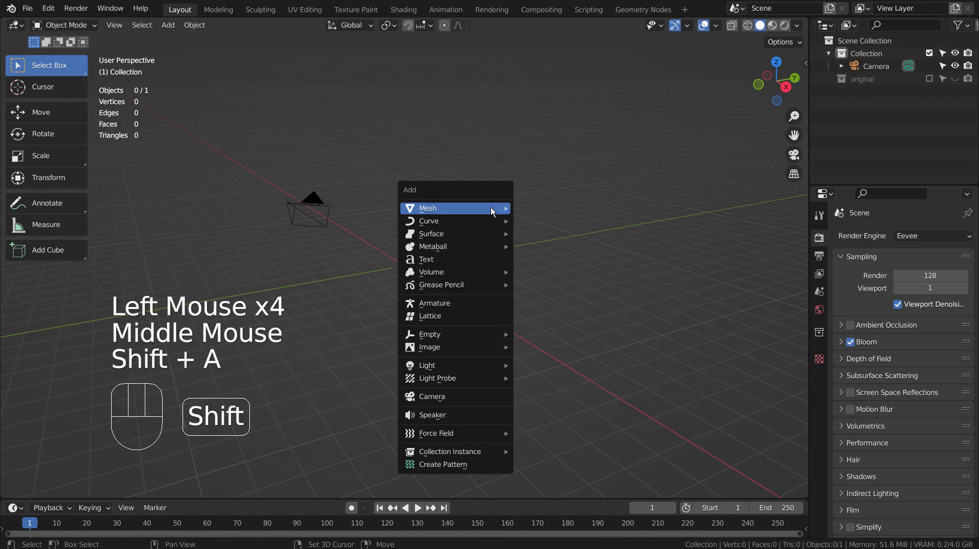
left_click(560, 216)
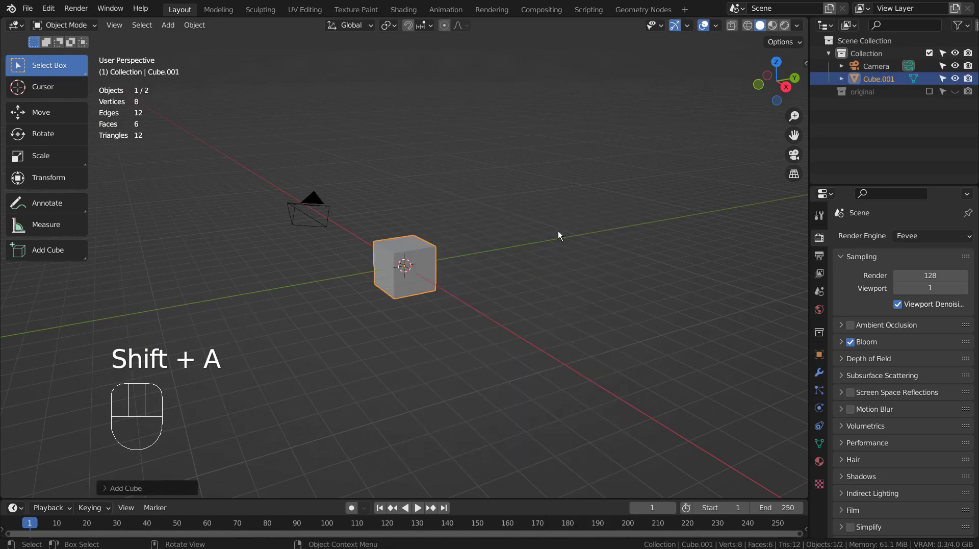
mouse_move(558, 230)
middle_mouse_down()
mouse_move(507, 258)
mouse_move(610, 262)
middle_mouse_up()
key("shift+a")
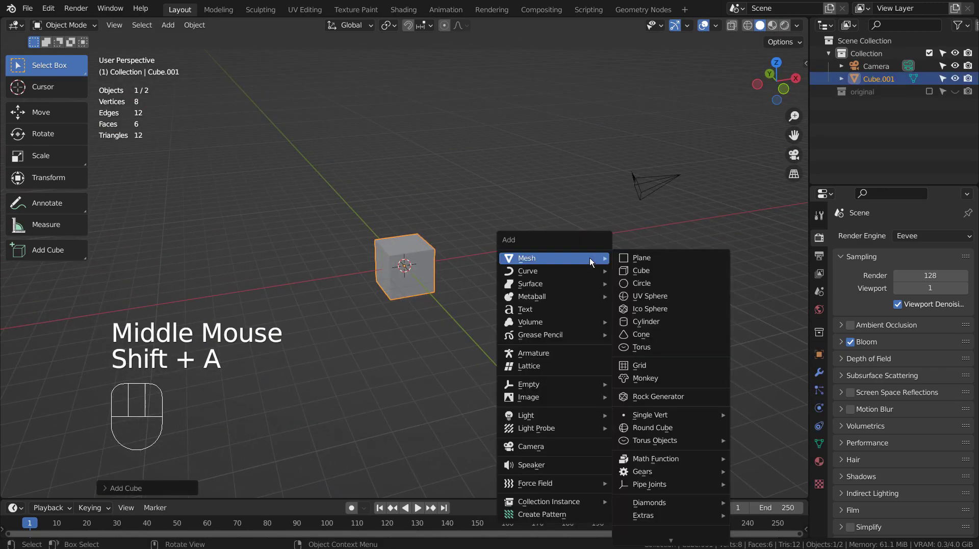
left_click(683, 336)
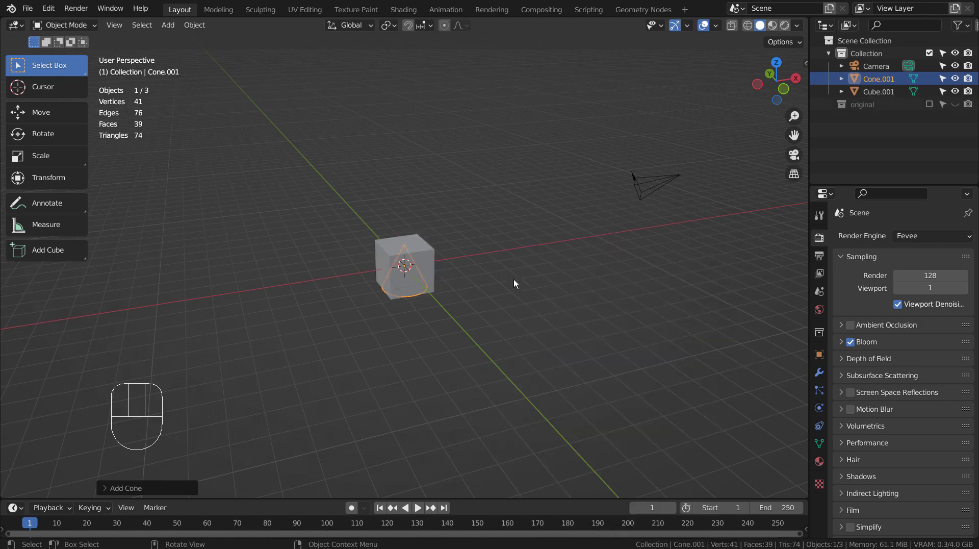
left_click(427, 248)
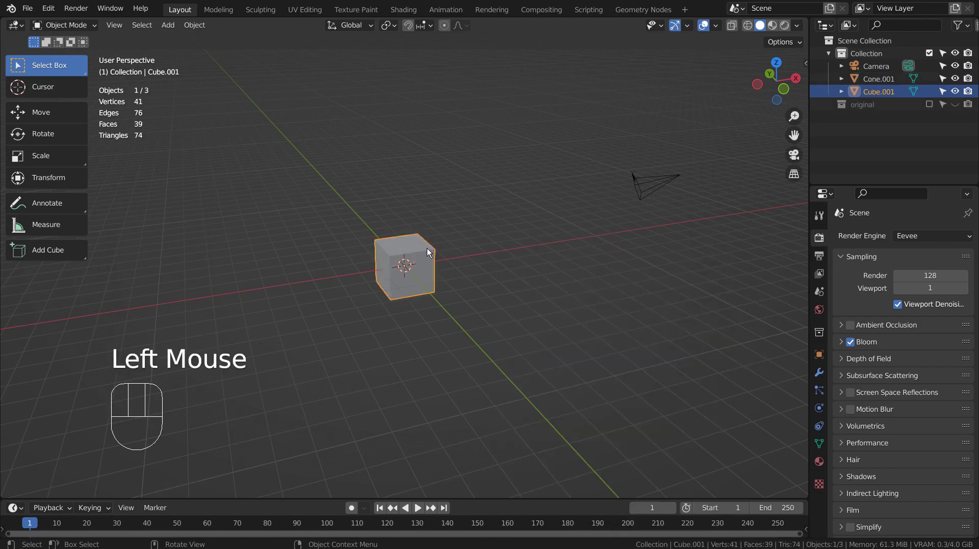
In Geometry Nodes, create a new tree for the cube with Instance on Points inserted on the link.
left_click(641, 10)
left_click(412, 300)
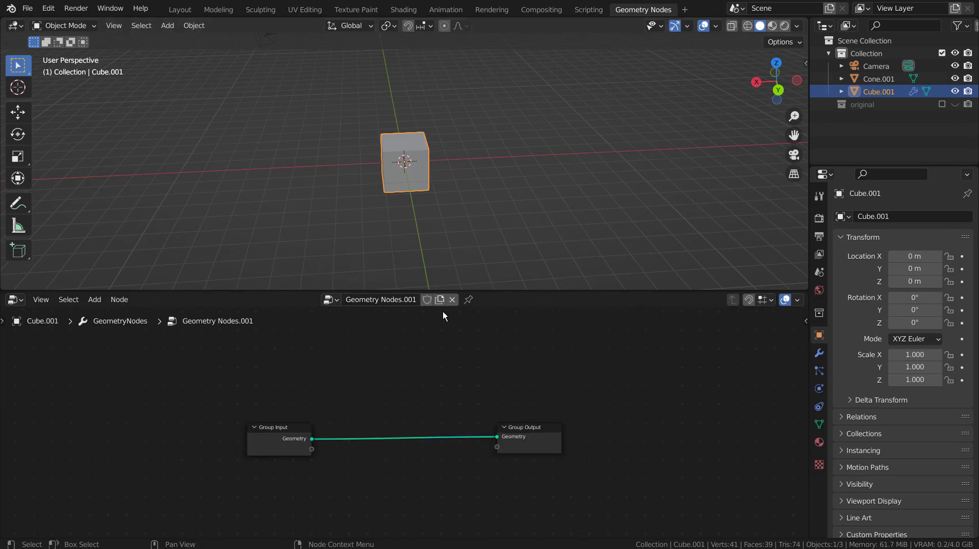
key("shift+a")
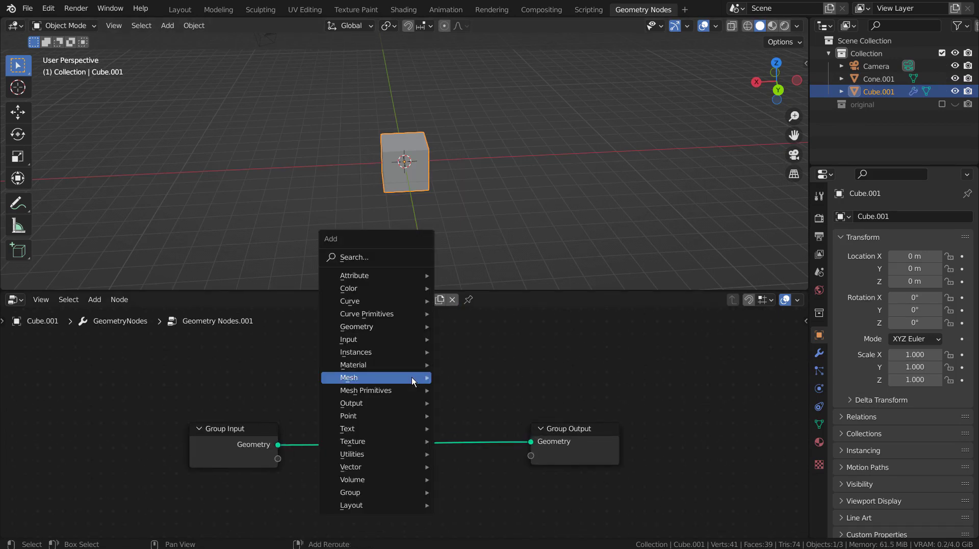
left_click(396, 257)
type("ins")
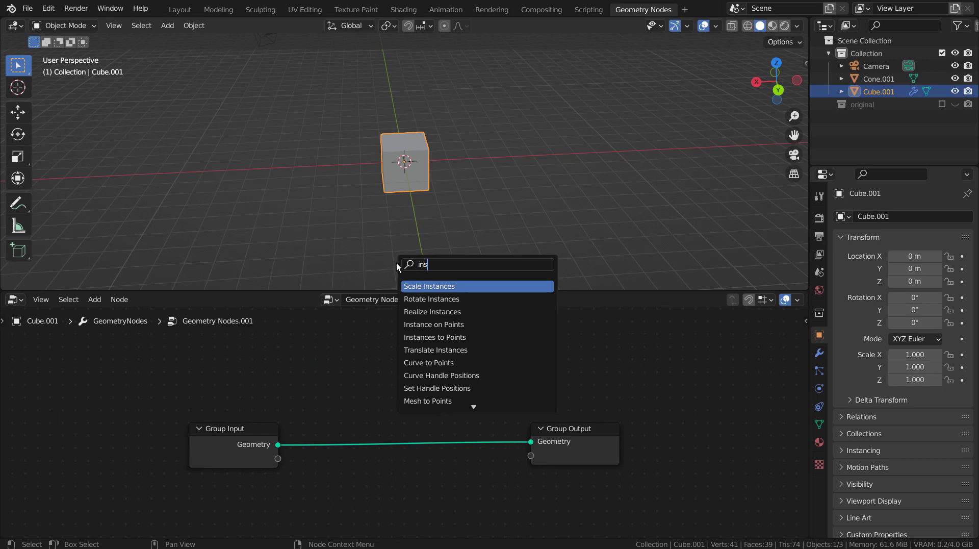
left_click(464, 324)
left_click(478, 439)
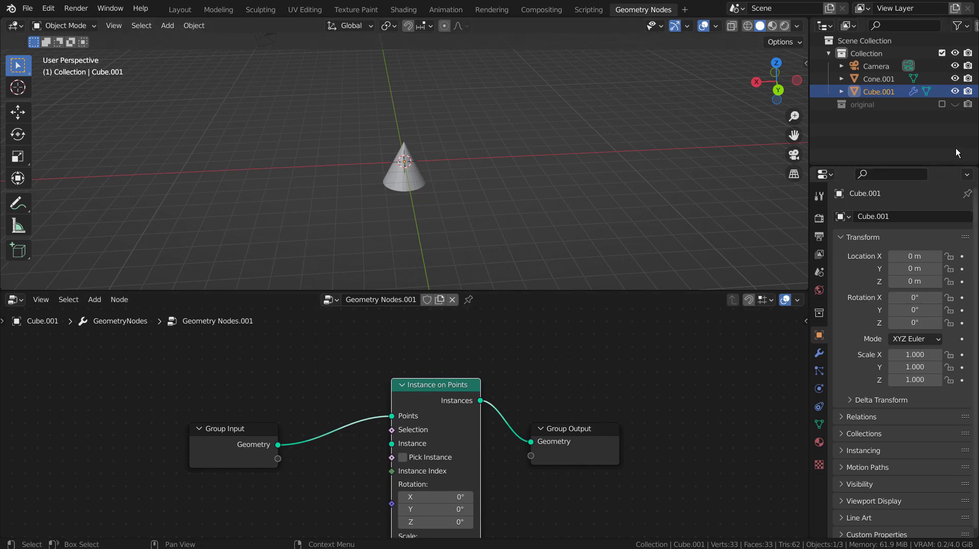
Hide Cone.001 and spread the Group Input and Group Output nodes apart.
left_click(955, 78)
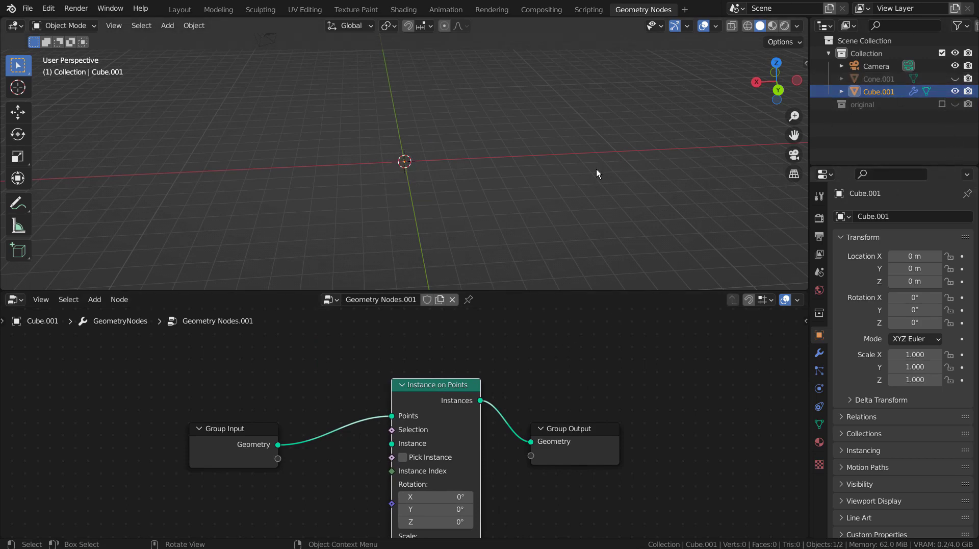
middle_click_drag(557, 387, 587, 352)
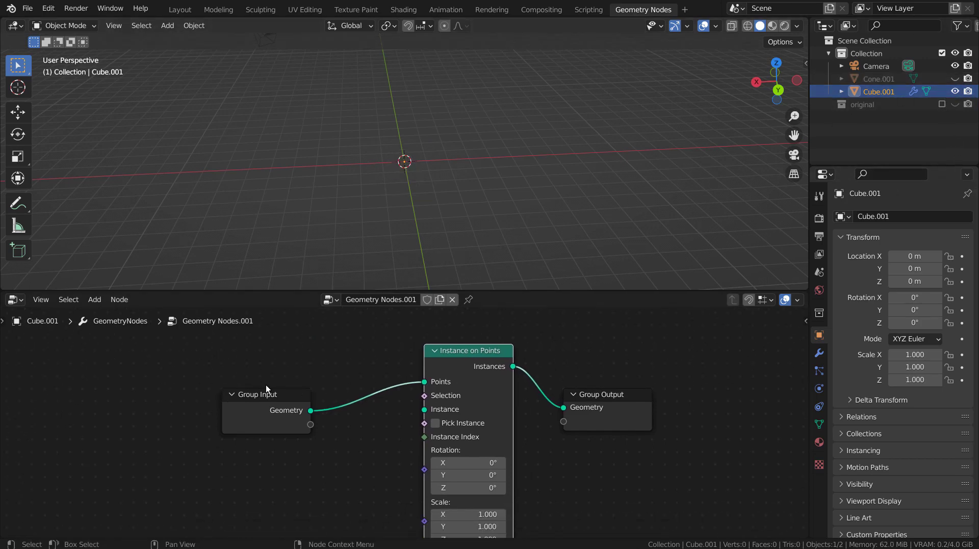
left_click_drag(265, 385, 94, 347)
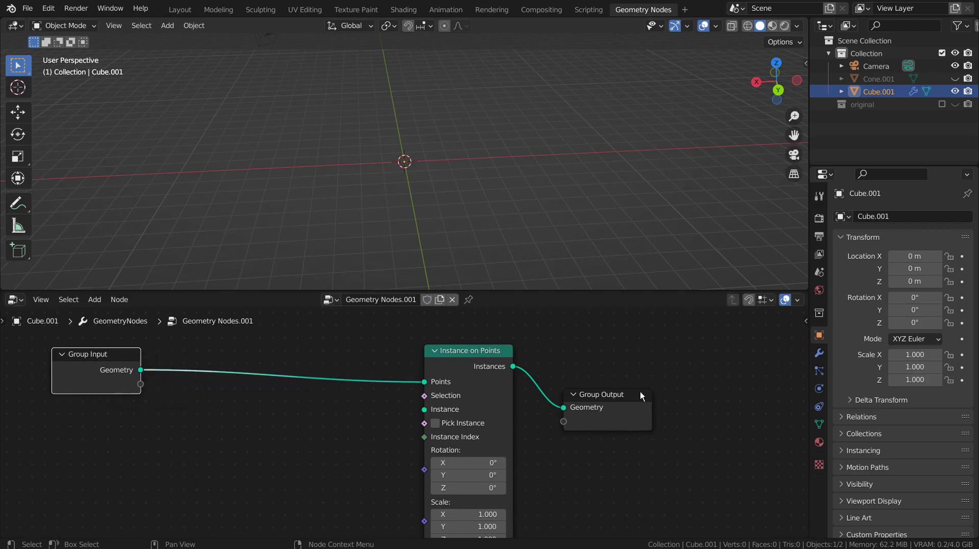
left_click_drag(627, 394, 626, 349)
middle_click_drag(243, 435, 389, 412)
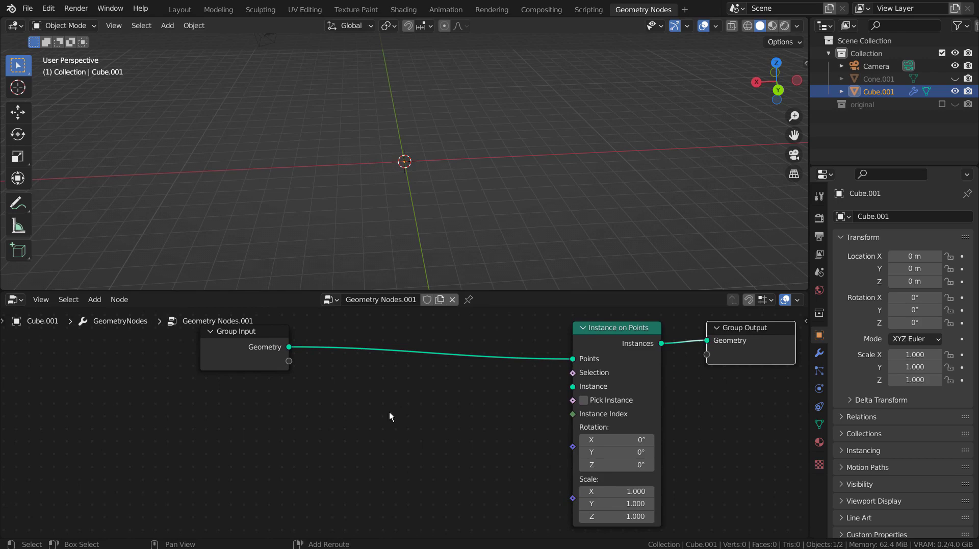
Add an Object Info node reading Cone.001 and link its Geometry to Instance on Points' Instance.
key("shift+a")
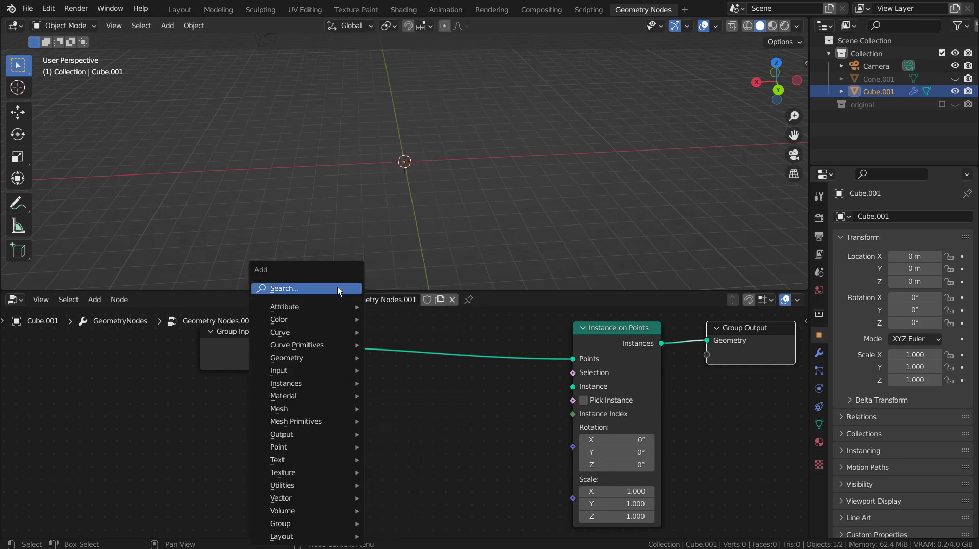
left_click(338, 287)
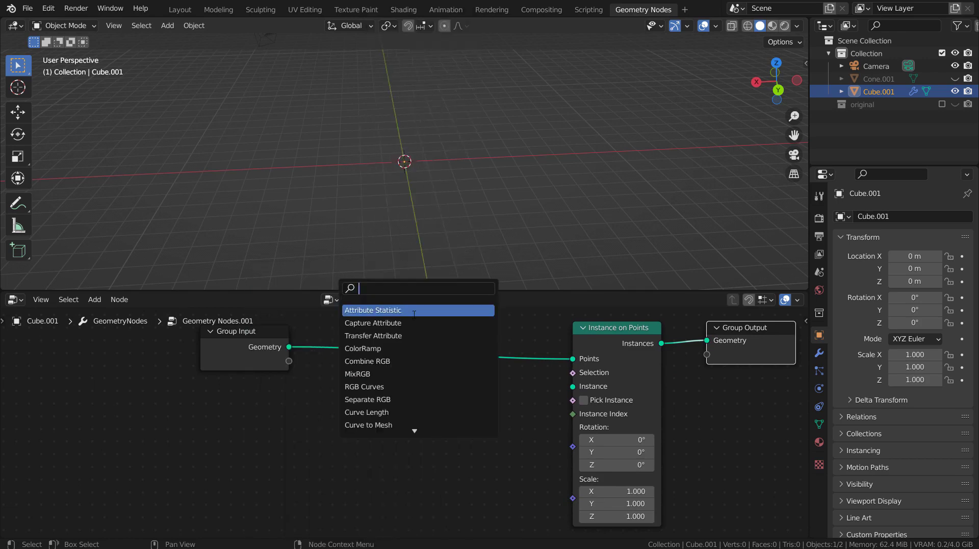
type("ob")
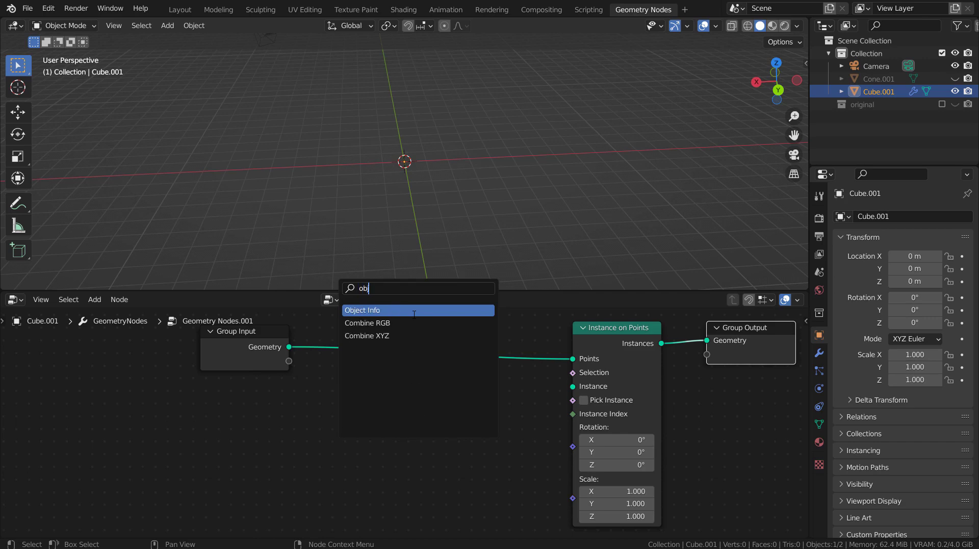
left_click(414, 310)
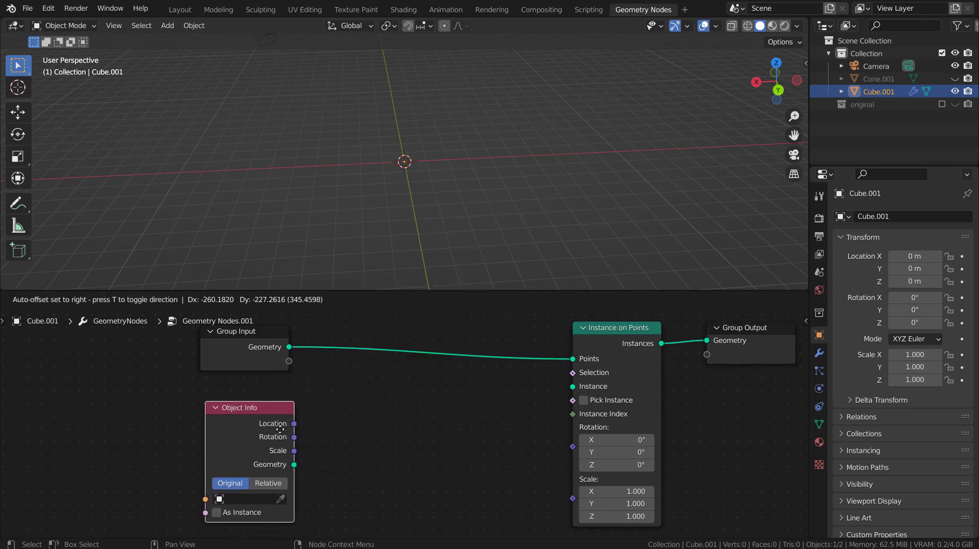
left_click(273, 429)
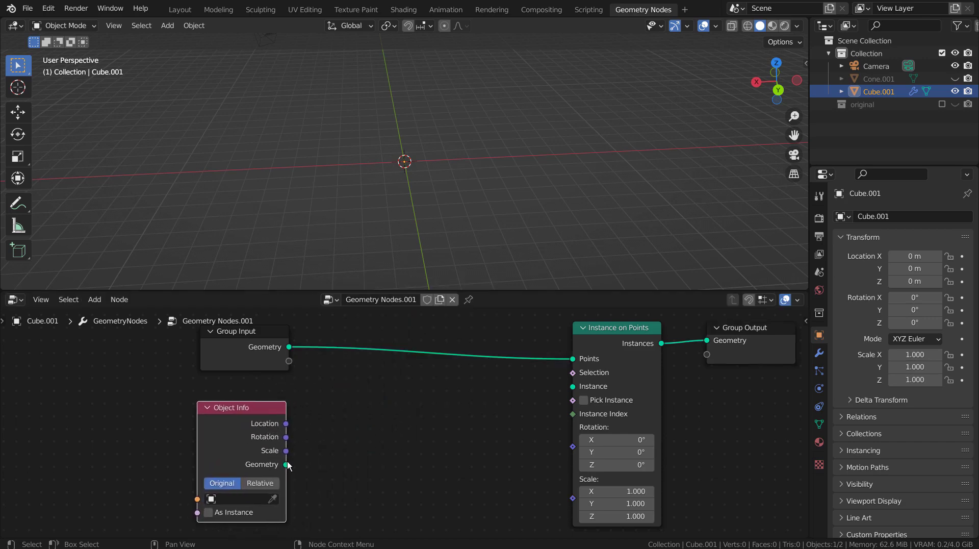
left_click(219, 499)
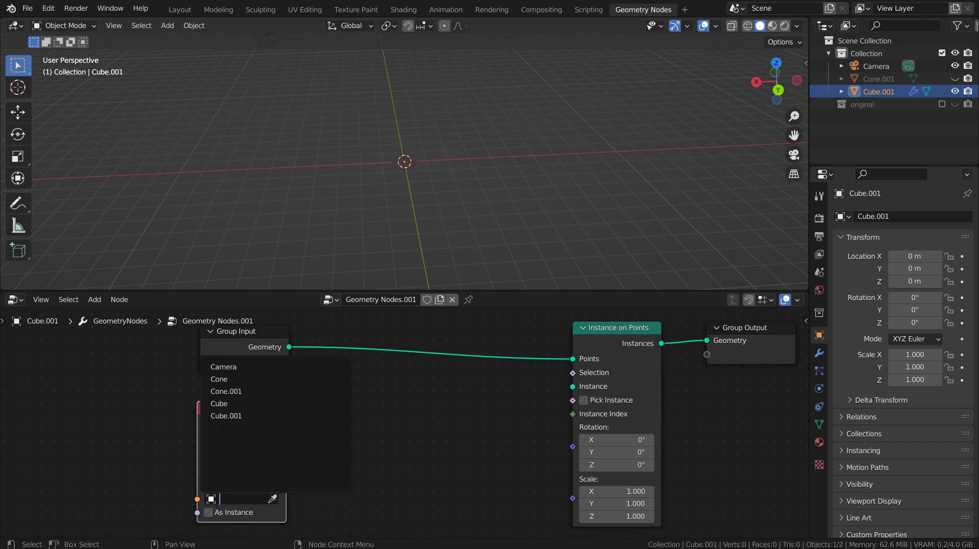
left_click(280, 392)
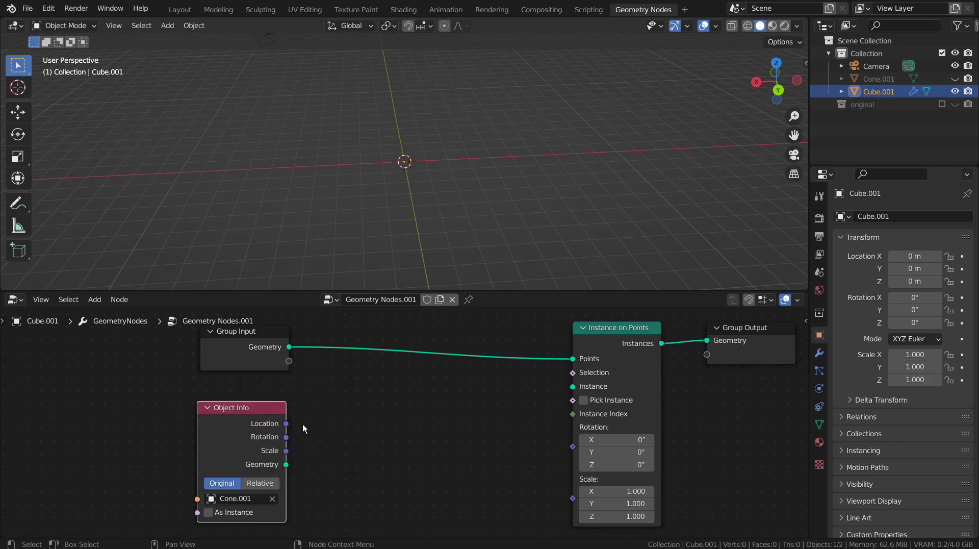
left_click_drag(286, 464, 573, 386)
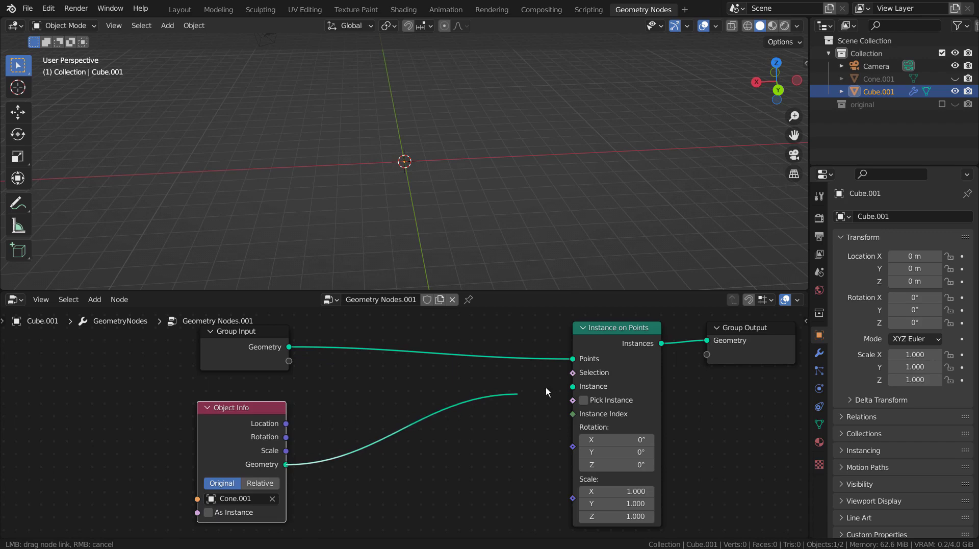
mouse_move(423, 176)
middle_mouse_down()
mouse_move(329, 178)
mouse_move(306, 214)
middle_mouse_up()
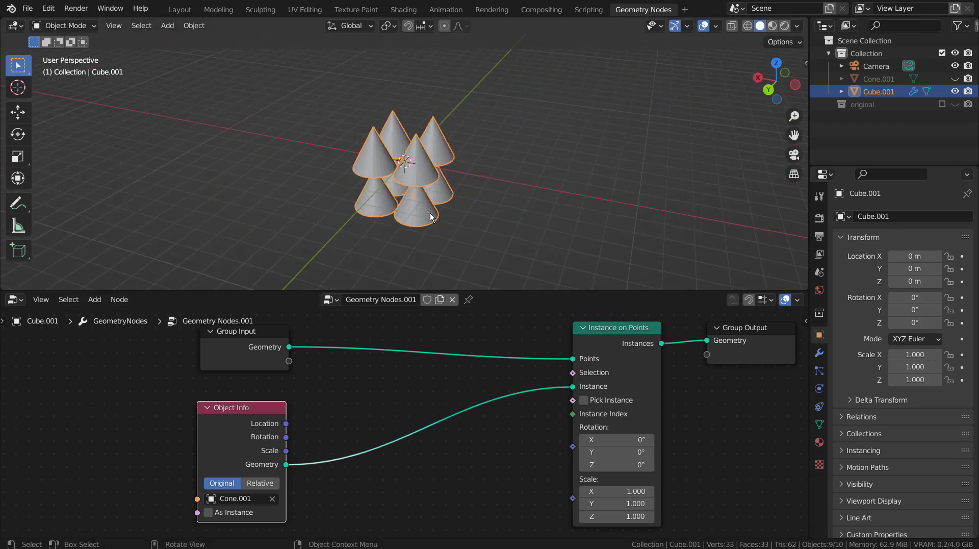
left_click_drag(205, 406, 90, 406)
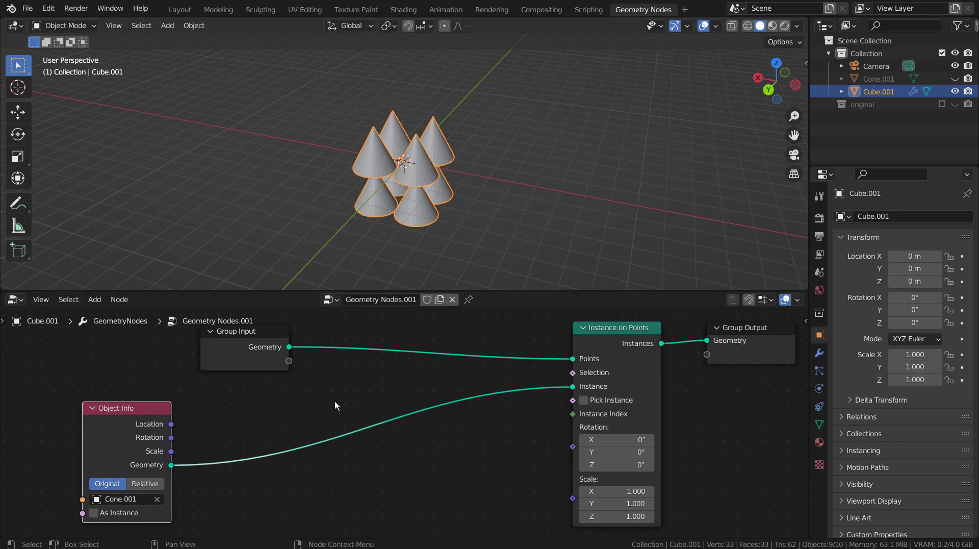
Add an Align Euler to Vector node and link it to Instance on Points' Rotation.
key("shift+a")
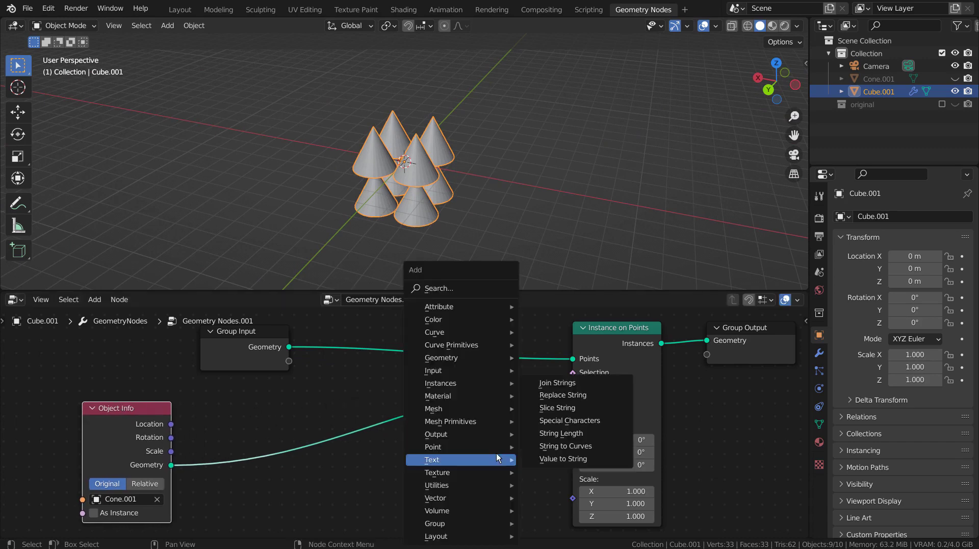
left_click(499, 292)
type("att")
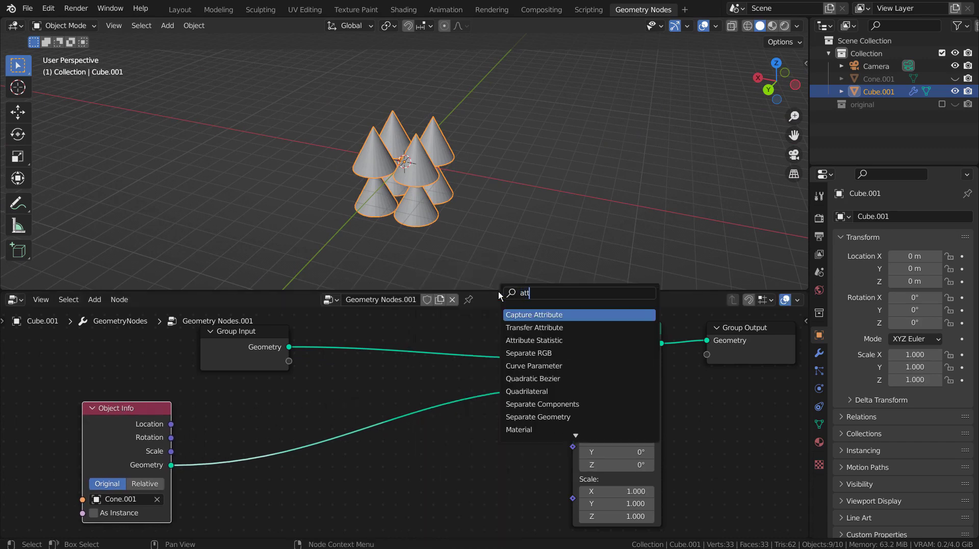
key("BackSpace")
key("BackSpace")
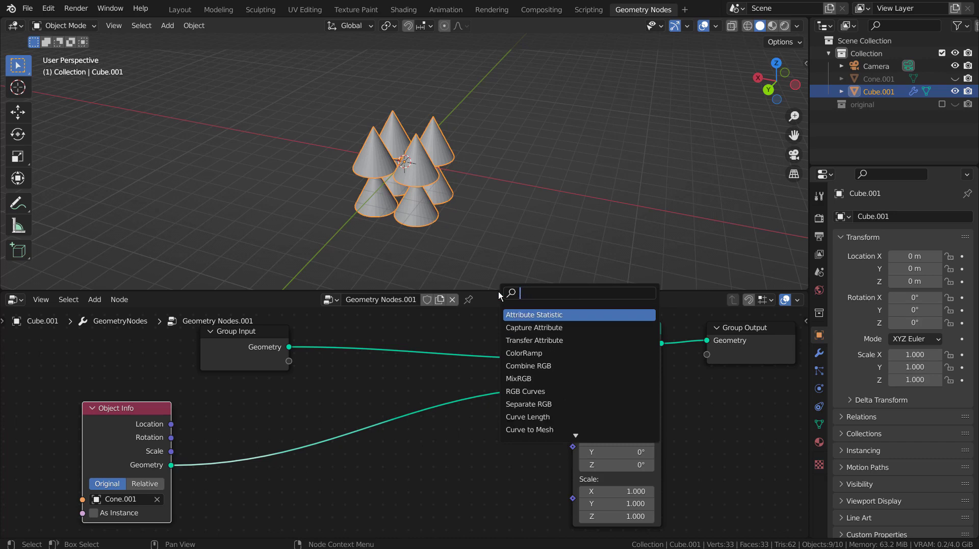
key("BackSpace")
type("eu")
key("Down")
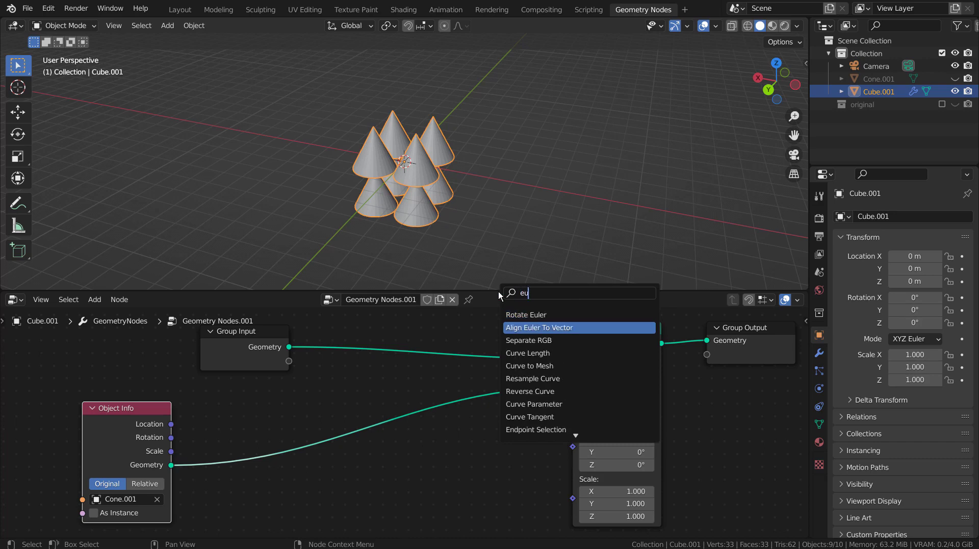
left_click(600, 327)
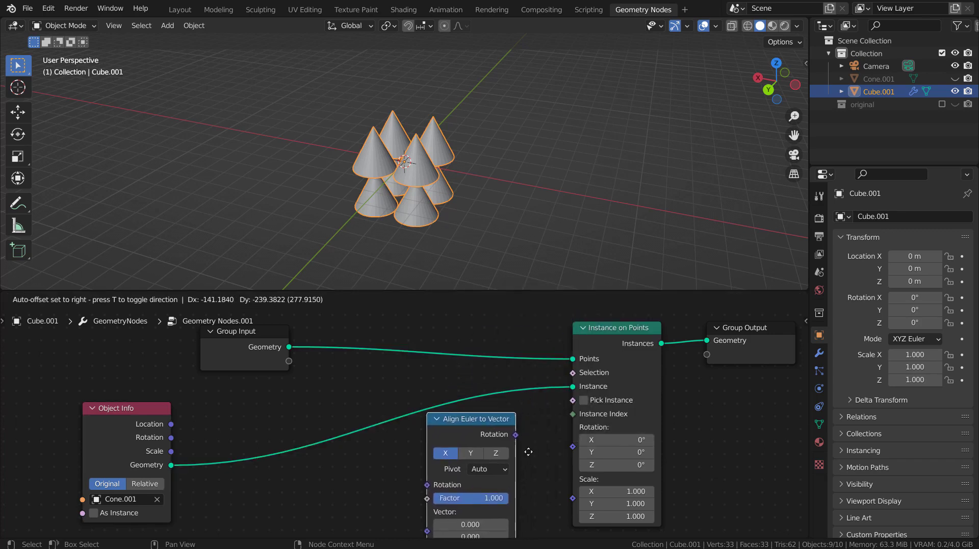
left_click(530, 467)
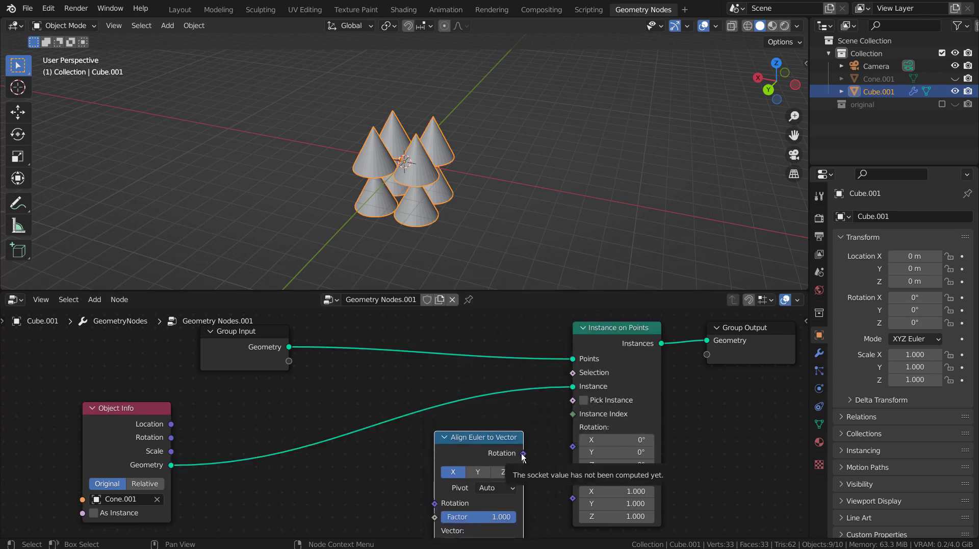
left_click_drag(523, 452, 575, 448)
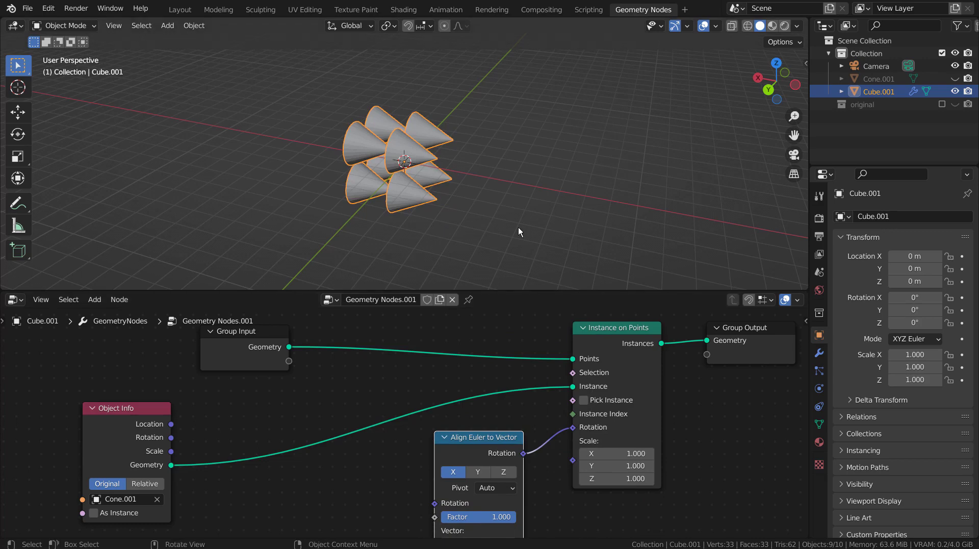
mouse_move(518, 227)
middle_mouse_down()
mouse_move(151, 220)
mouse_move(291, 221)
mouse_move(350, 277)
middle_mouse_up()
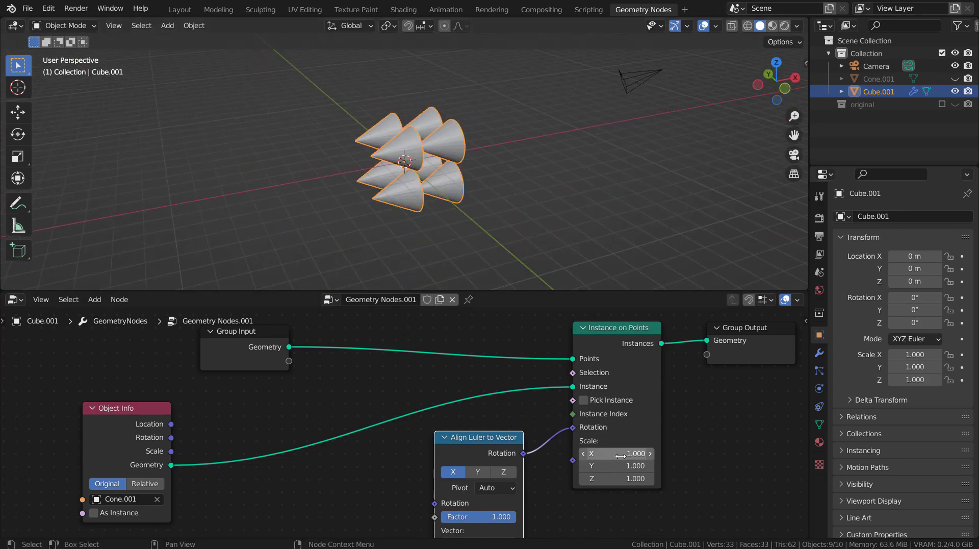
Set the instance Scale X, Y and Z to 0.5.
left_click_drag(612, 453, 611, 479)
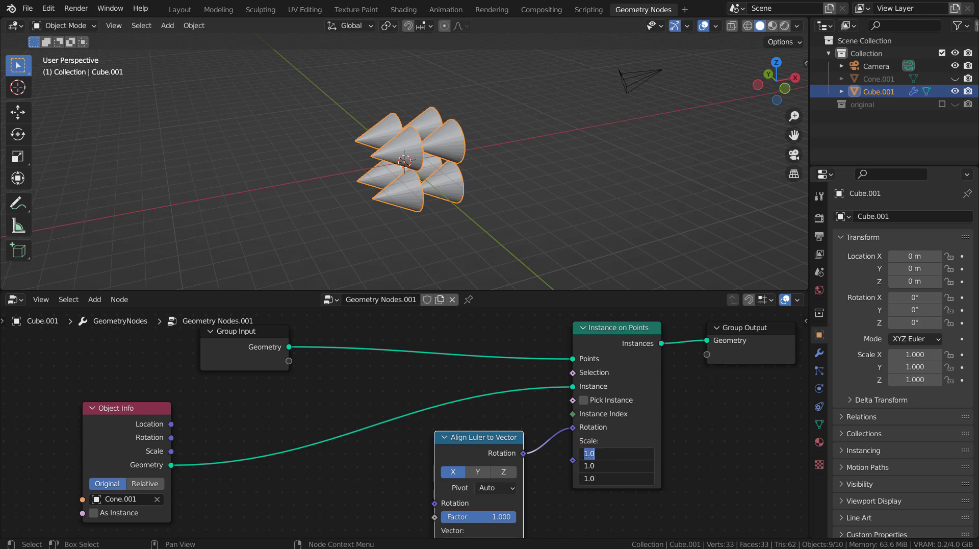
type("0.5")
key("Return")
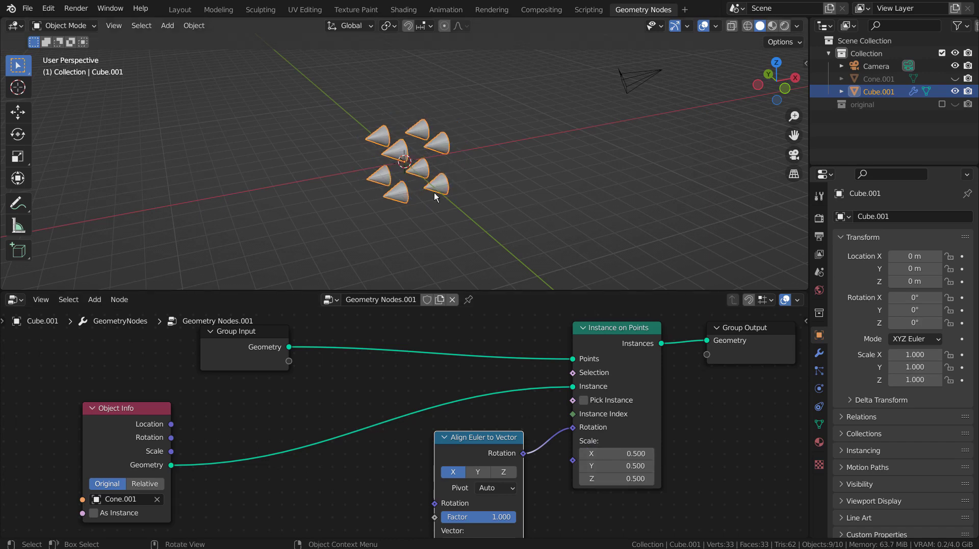
mouse_move(436, 196)
middle_mouse_down()
mouse_move(664, 173)
mouse_move(513, 185)
middle_mouse_up()
Subdivide the cube mesh in Edit Mode, giving roughly 27 cone instances.
scroll(615, 176, "up", 3)
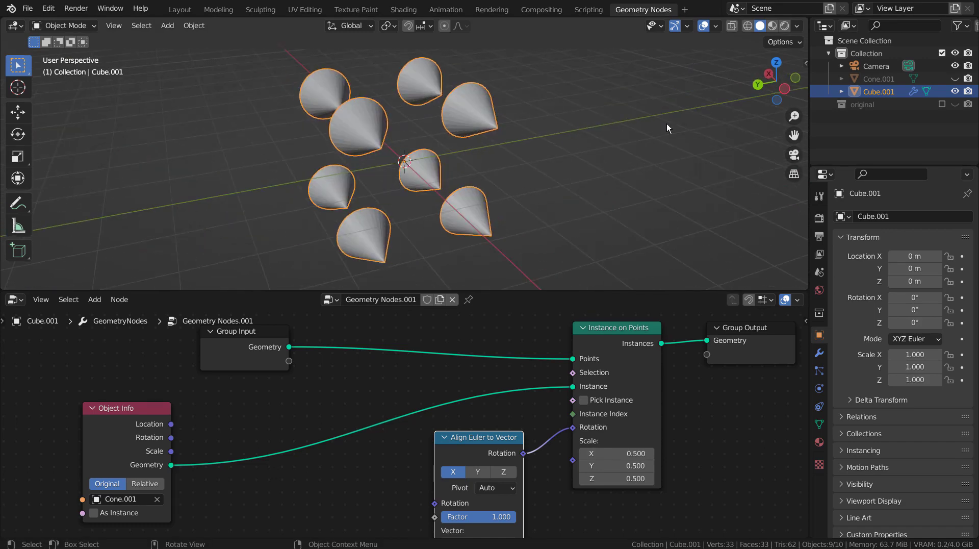
key("Tab")
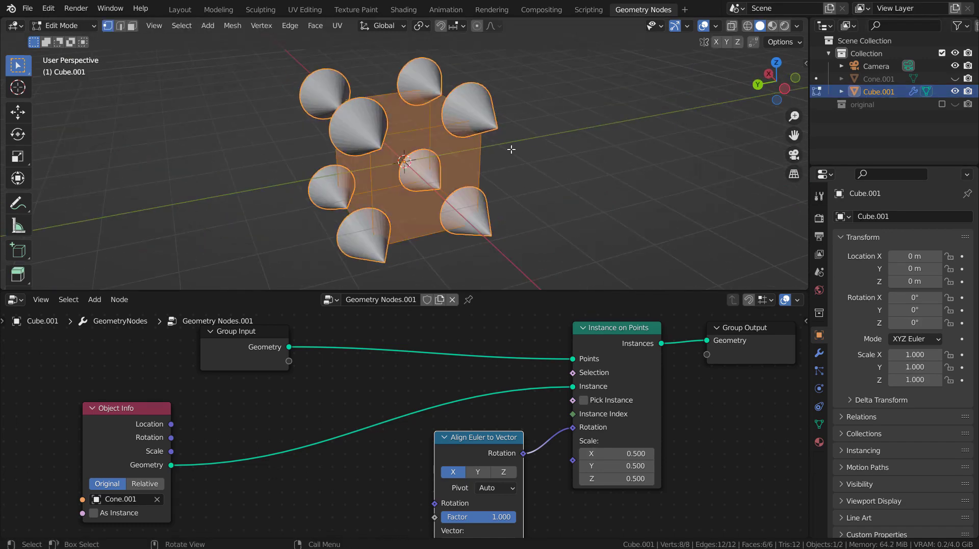
right_click(455, 170)
left_click(456, 170)
key("Tab")
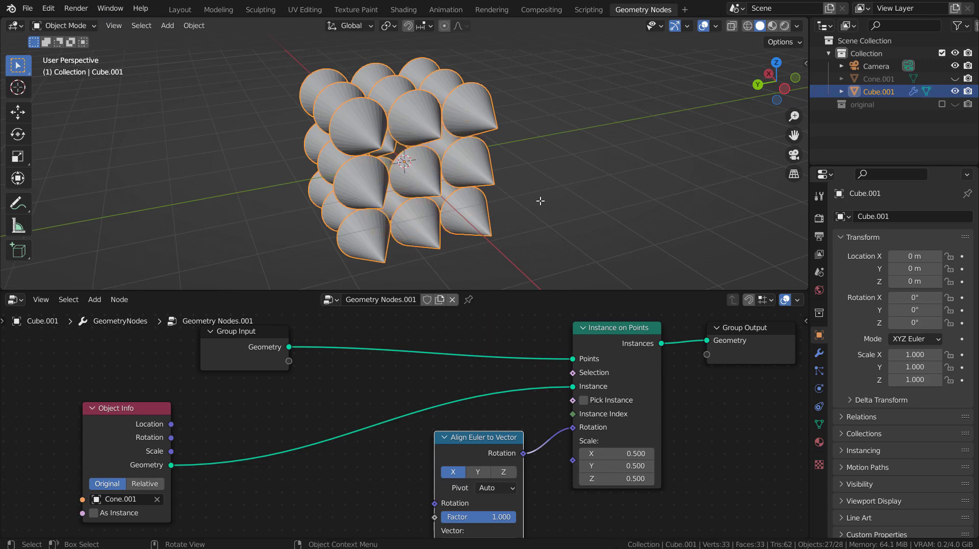
middle_click_drag(546, 223, 551, 192)
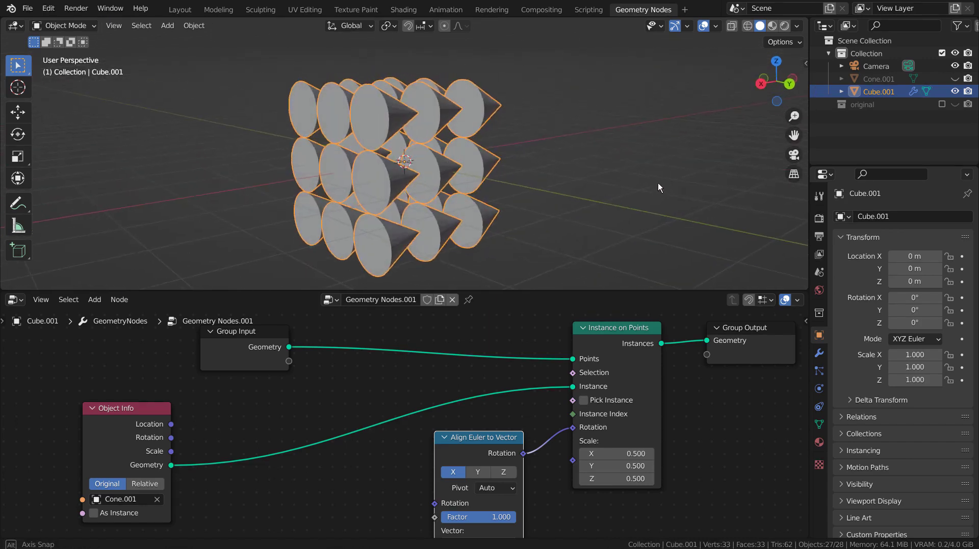
middle_click_drag(551, 192, 501, 192)
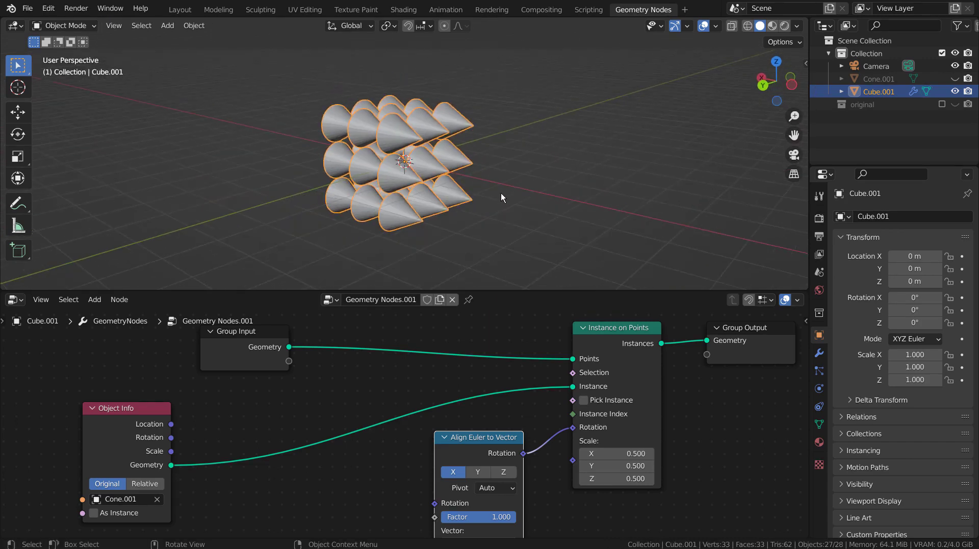
scroll(497, 399, "down", 2)
middle_click_drag(462, 407, 527, 385)
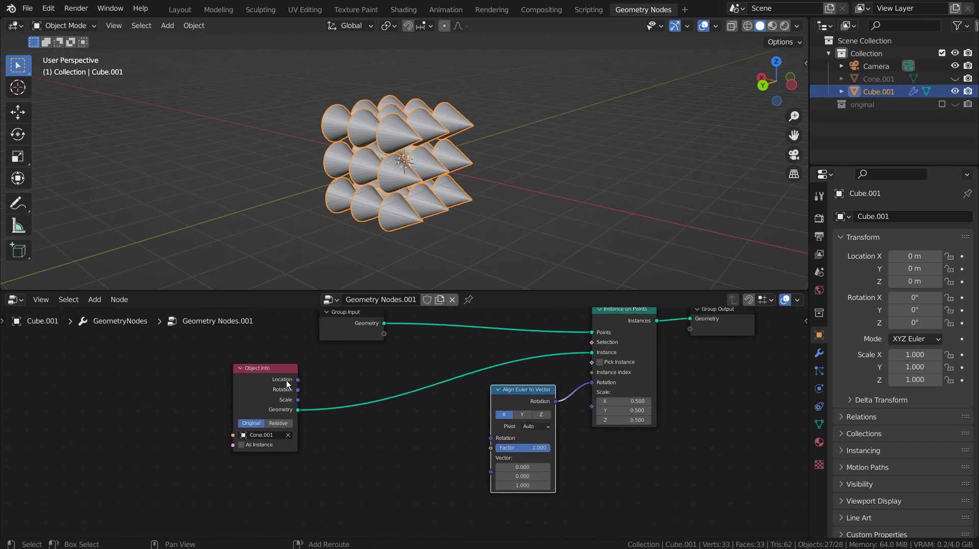
Insert a Transform node before instancing, rotating the cones 90°, 45°, 90°.
key("shift+a")
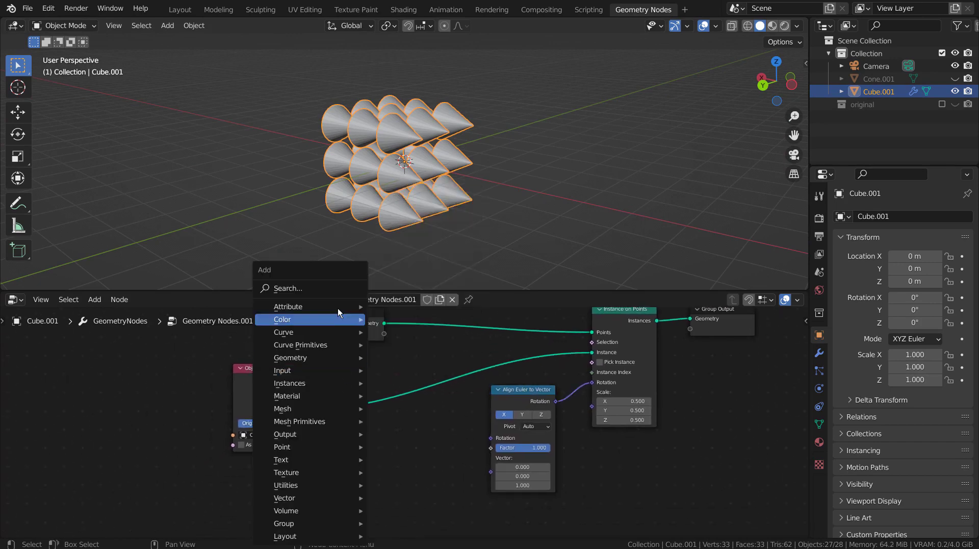
left_click(335, 290)
type("tra")
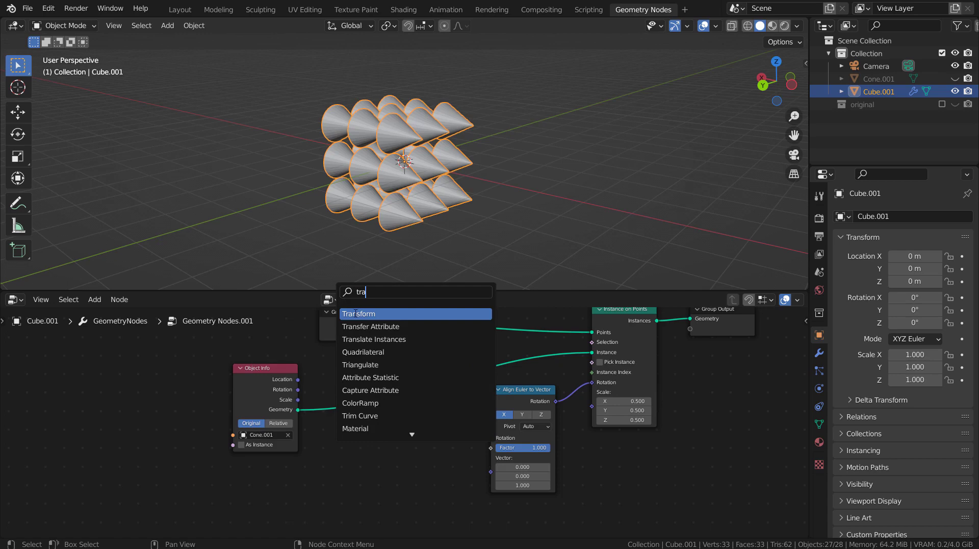
left_click(355, 313)
left_click(366, 472)
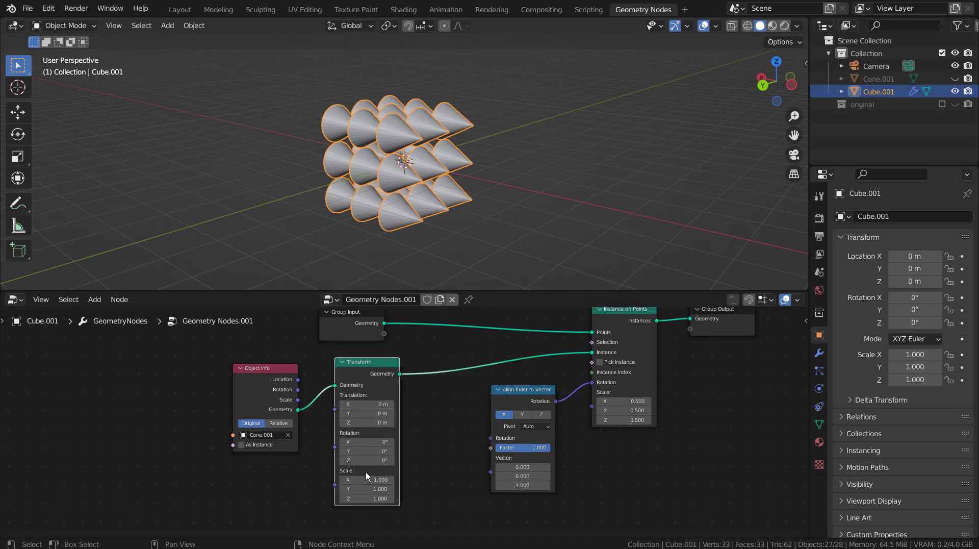
double_click(367, 442)
type("90")
key("Tab")
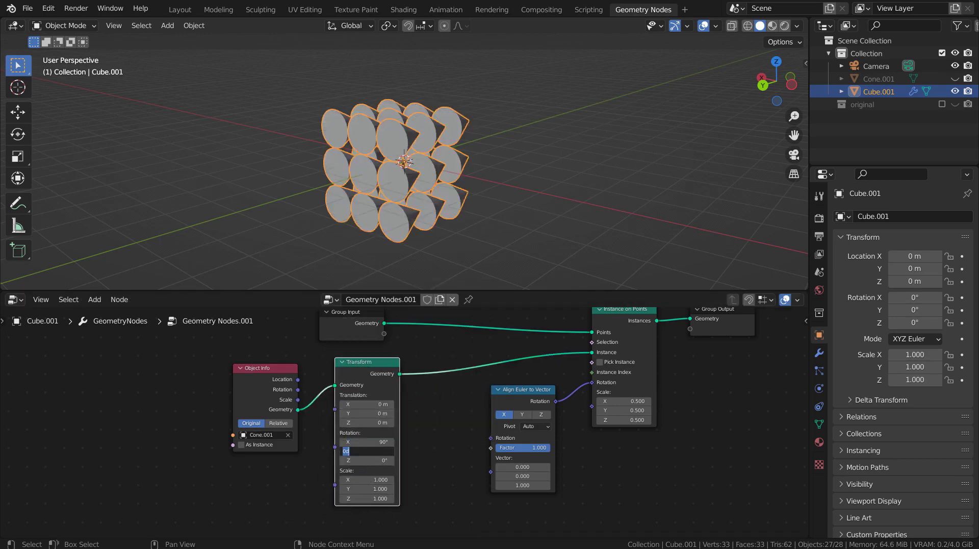
type("5")
key("Tab")
type("90")
key("Return")
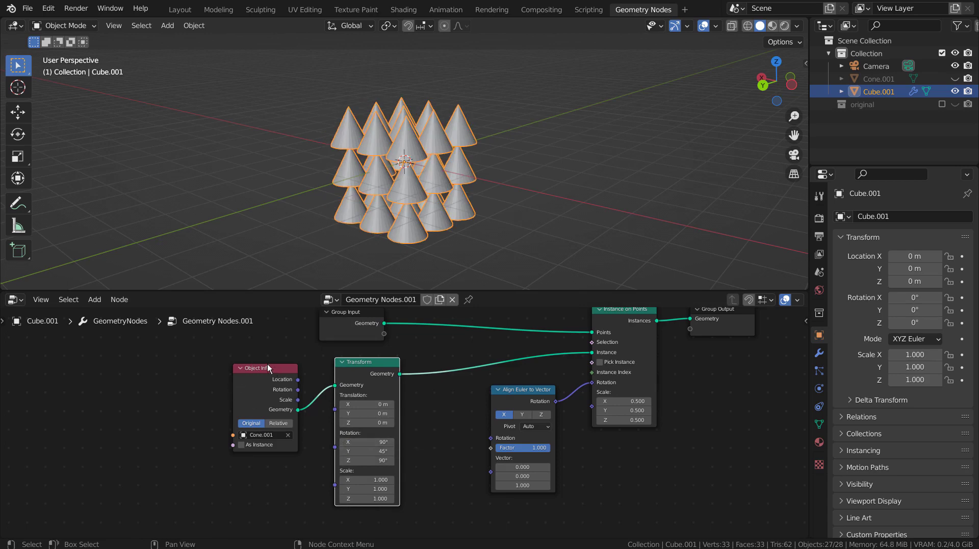
Shift the Object Info and Transform nodes left and set instance scale to 0.25.
left_click_drag(269, 367, 139, 360)
left_click_drag(343, 366, 208, 365)
left_click(299, 405)
mouse_move(388, 219)
middle_mouse_down()
mouse_move(544, 181)
mouse_move(604, 188)
mouse_move(522, 212)
mouse_move(401, 219)
middle_mouse_up()
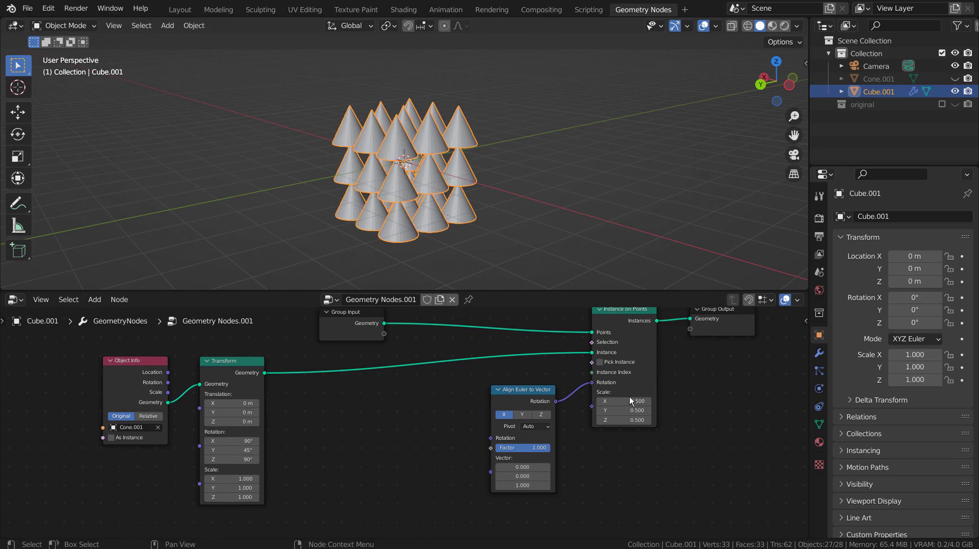
left_click_drag(631, 401, 631, 420)
type(".25")
key("Return")
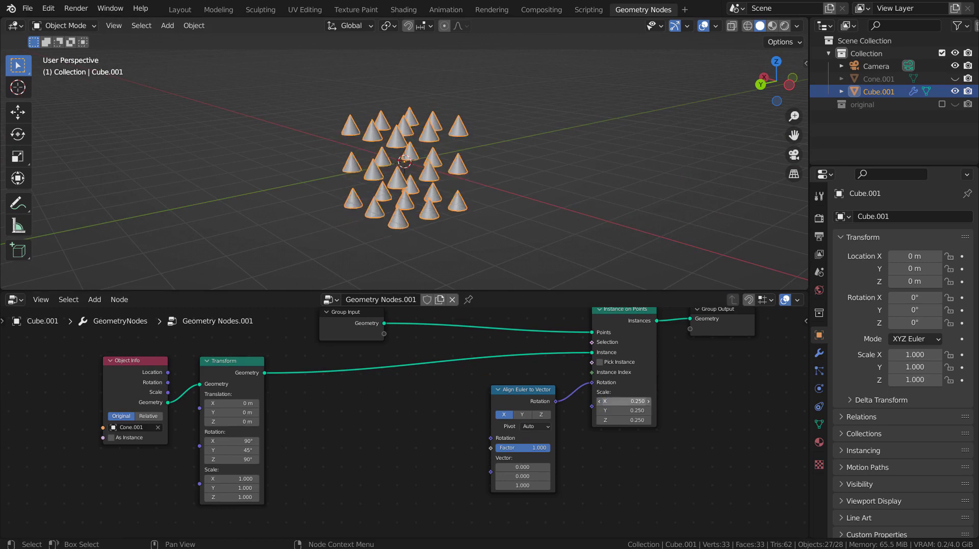
mouse_move(476, 182)
middle_mouse_down()
mouse_move(610, 177)
mouse_move(641, 198)
mouse_move(626, 238)
mouse_move(571, 244)
mouse_move(503, 231)
mouse_move(491, 213)
middle_mouse_up()
Link a Normal node into Align Euler to Vector's Vector input, then maximize the node editor.
key("shift+a")
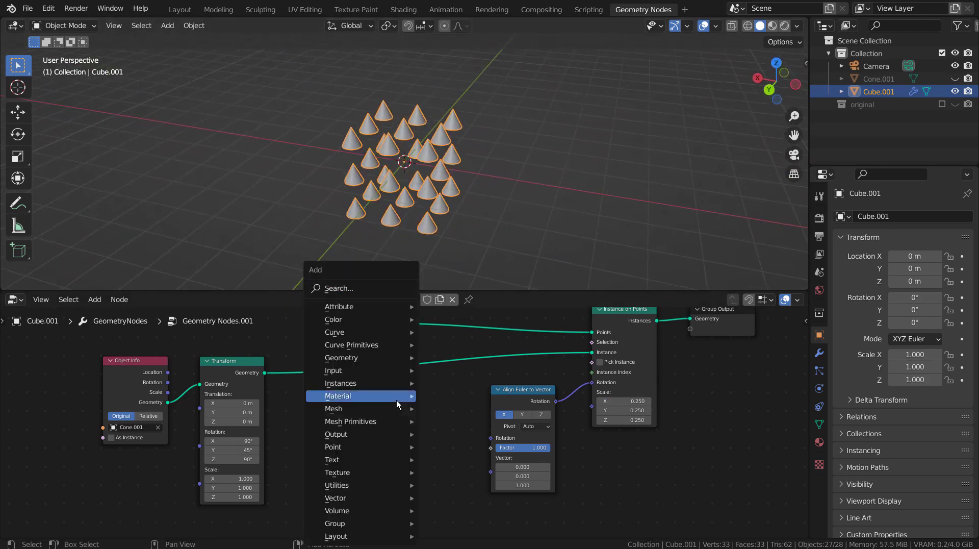
left_click(376, 291)
type("n")
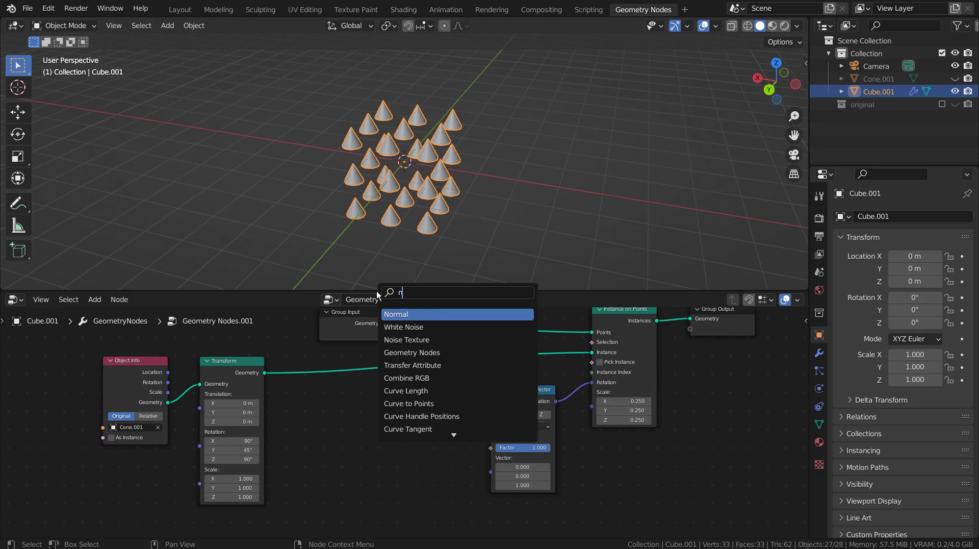
type("ormal")
key("Return")
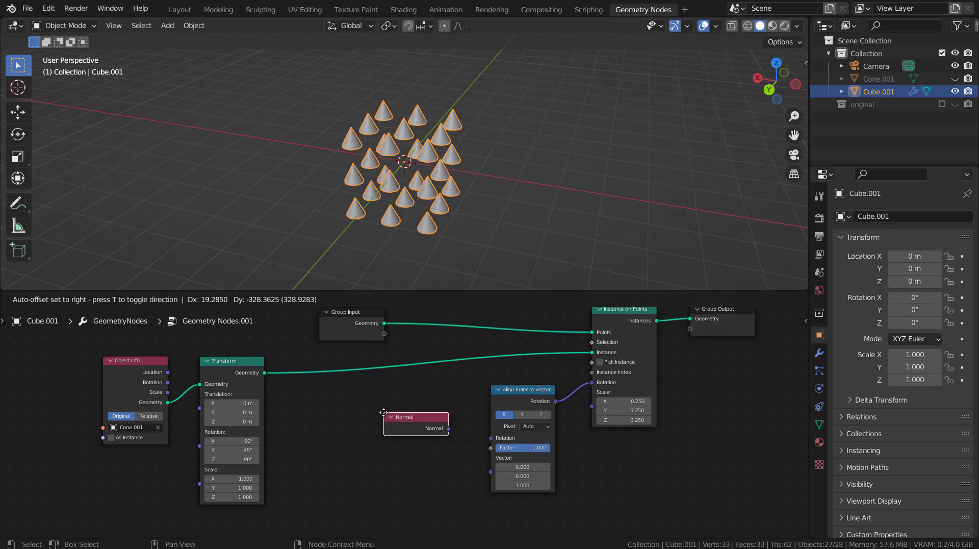
left_click(367, 403)
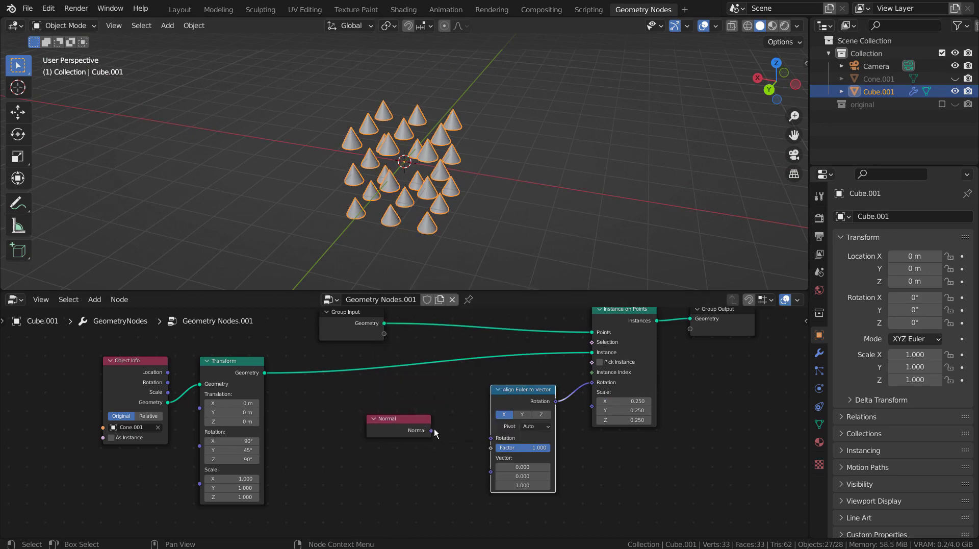
left_click_drag(430, 430, 461, 408)
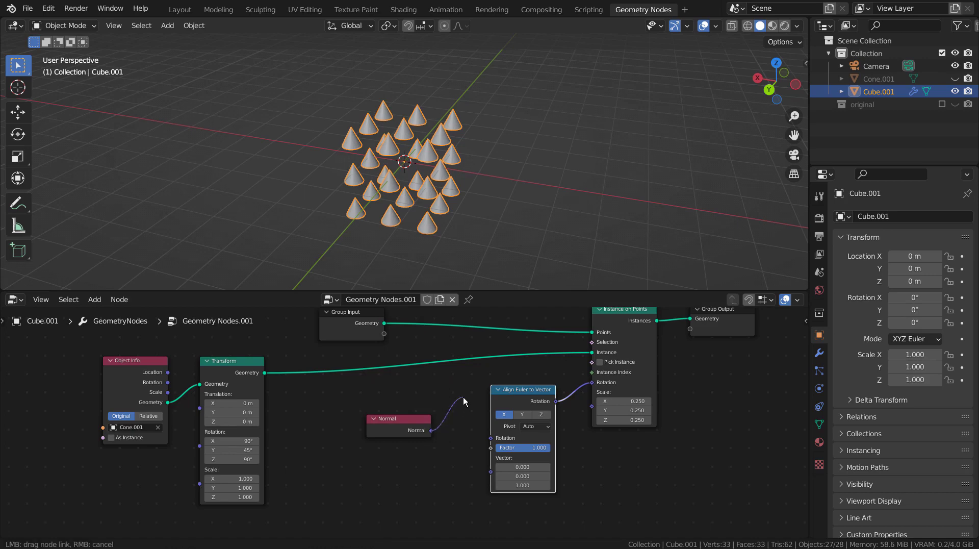
left_click_drag(475, 475, 492, 471)
scroll(421, 228, "up", 3)
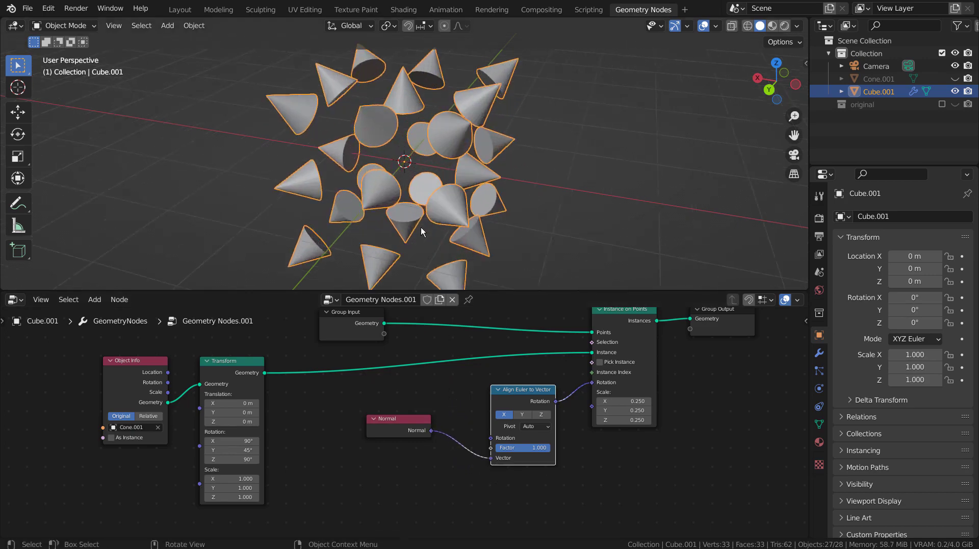
scroll(459, 228, "up", 2)
mouse_move(518, 227)
middle_mouse_down()
mouse_move(435, 225)
mouse_move(284, 162)
mouse_move(454, 191)
mouse_move(510, 183)
middle_mouse_up()
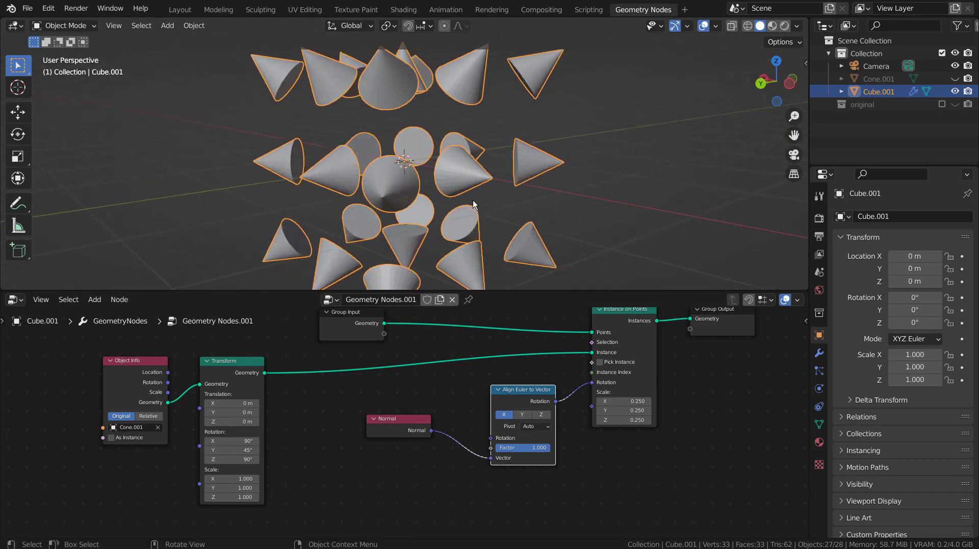
scroll(555, 176, "down", 3)
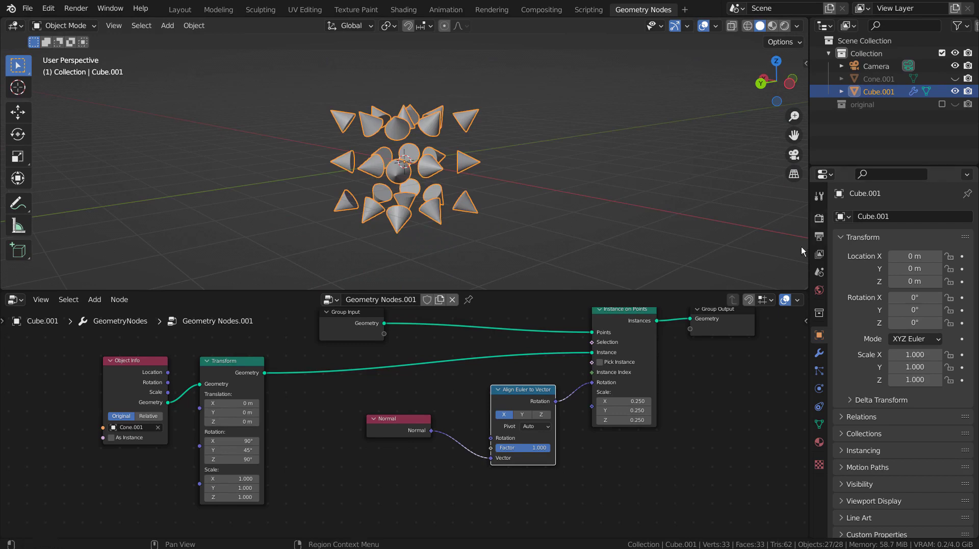
key("ctrl+space")
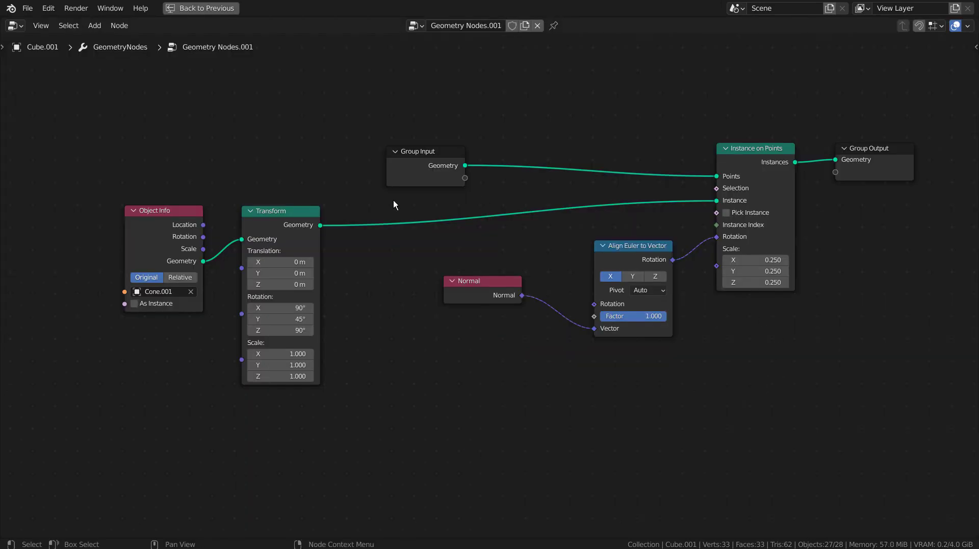
Move the Transform and Object Info nodes side by side, then restore the workspace layout.
left_click_drag(294, 216, 379, 224)
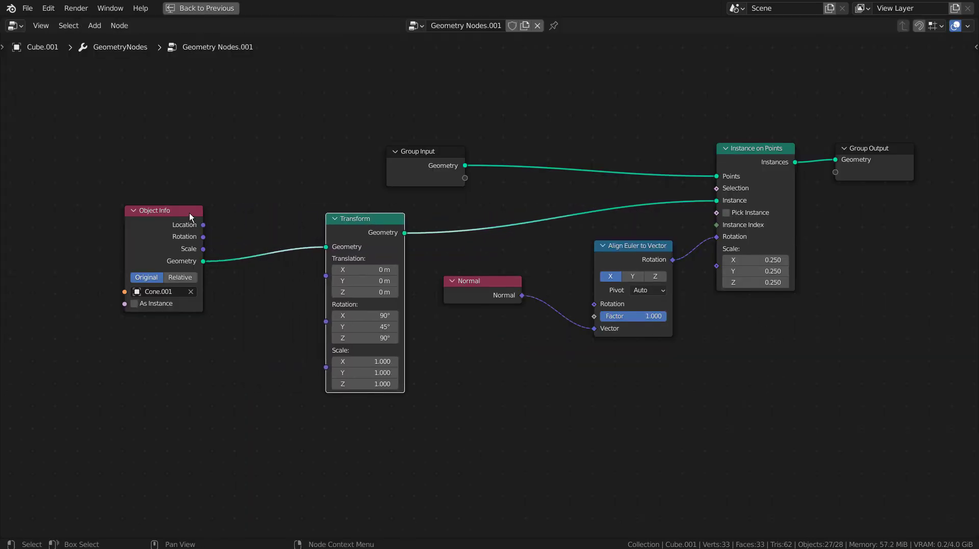
left_click_drag(189, 216, 288, 229)
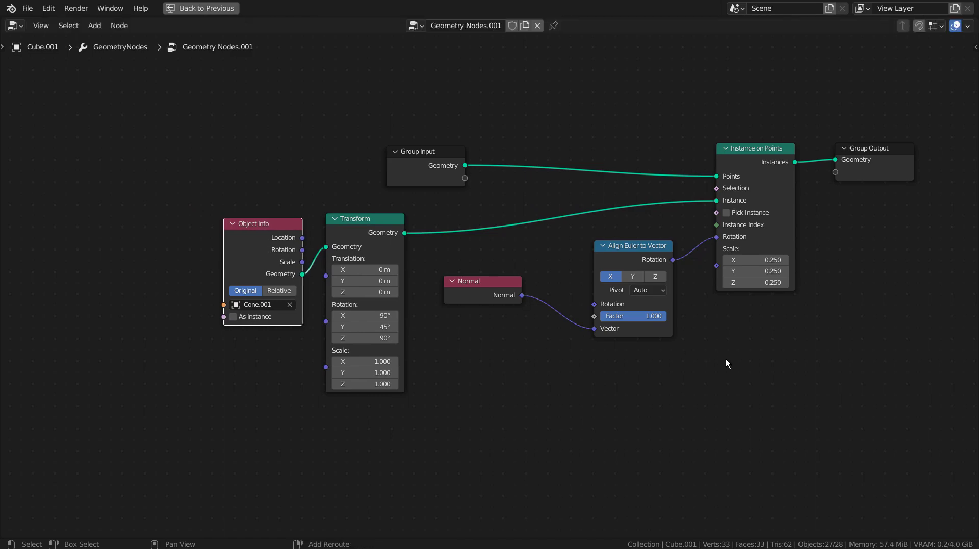
mouse_move(727, 363)
middle_mouse_down()
mouse_move(663, 406)
mouse_move(673, 410)
middle_mouse_up()
scroll(663, 408, "up", 1)
scroll(662, 409, "up", 2)
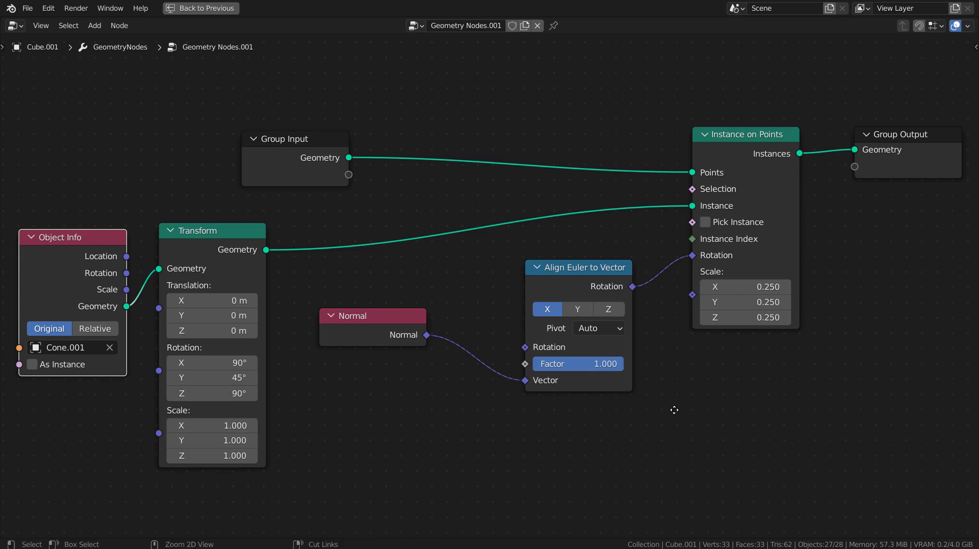
key("ctrl+space")
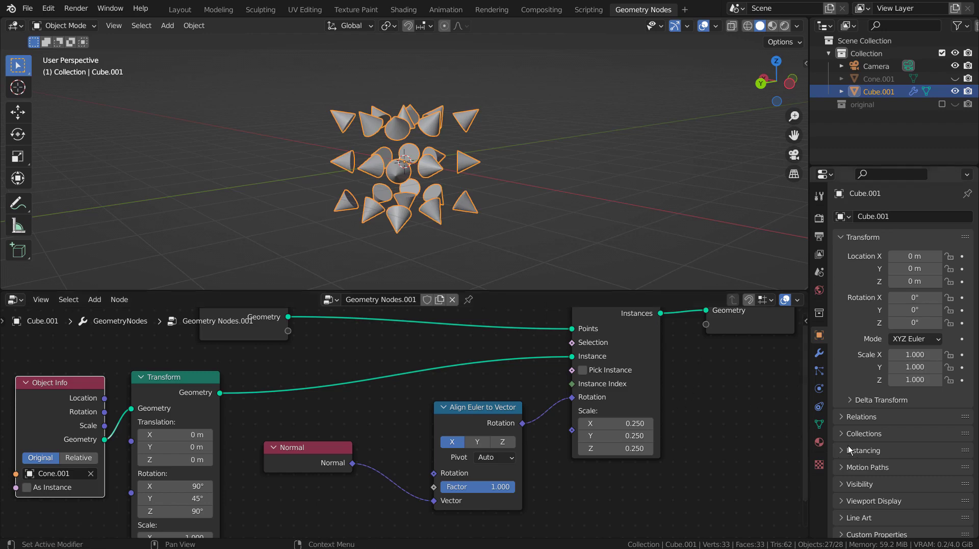
Confirm Eevee with Bloom, assign Material.001 to Cube.001, and switch to Rendered shading.
left_click(819, 218)
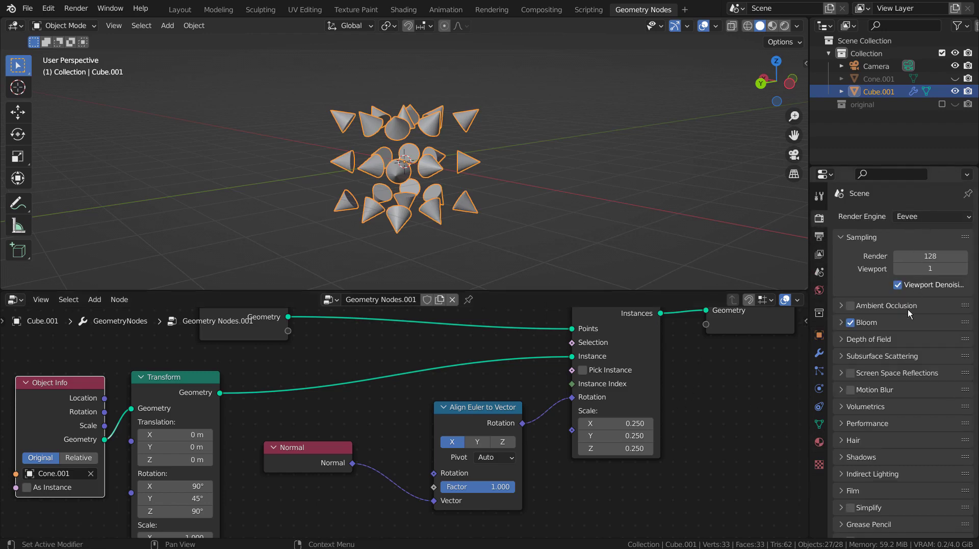
left_click(819, 442)
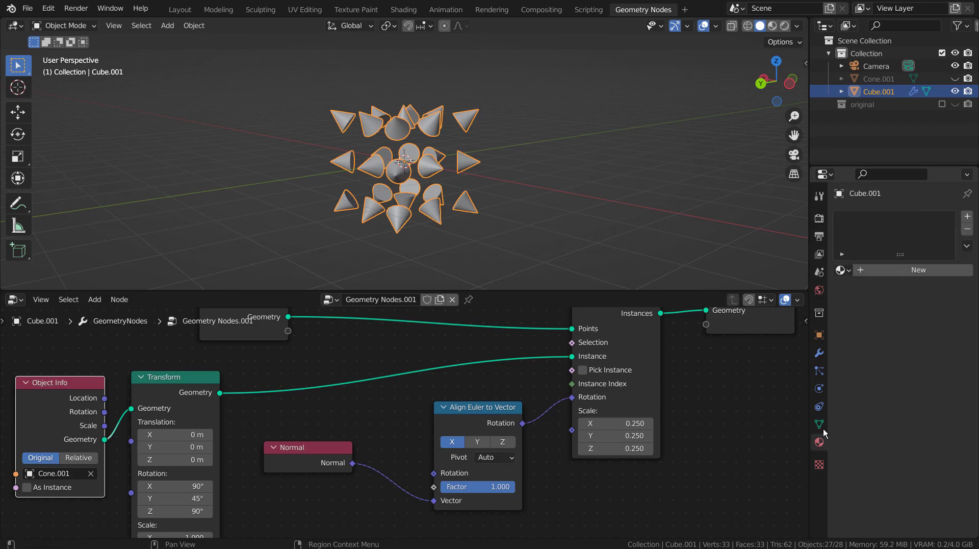
left_click(840, 270)
left_click(734, 299)
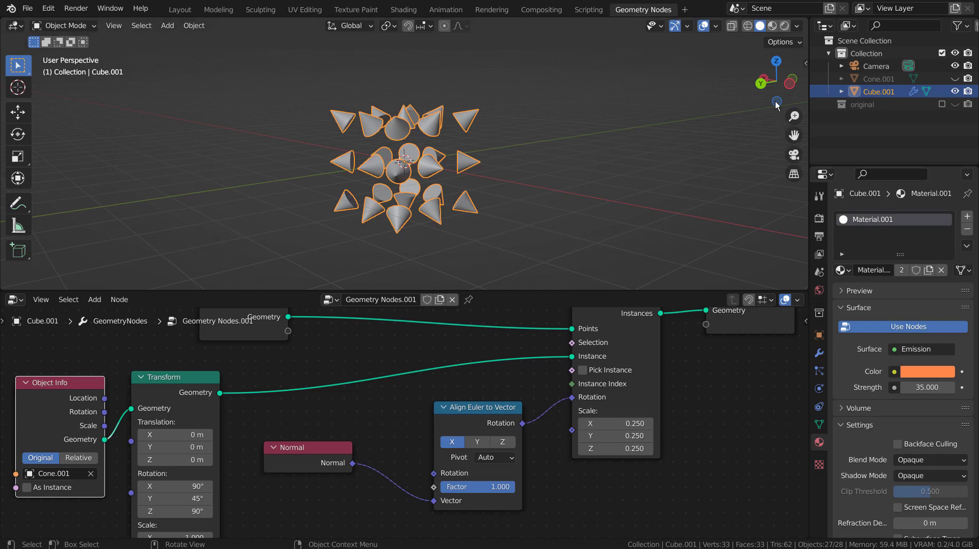
left_click(771, 26)
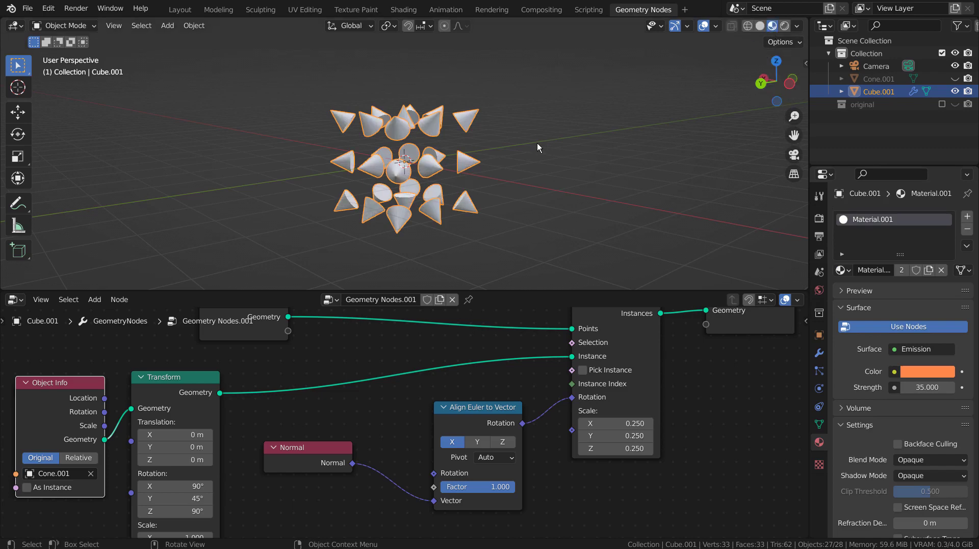
left_click(785, 26)
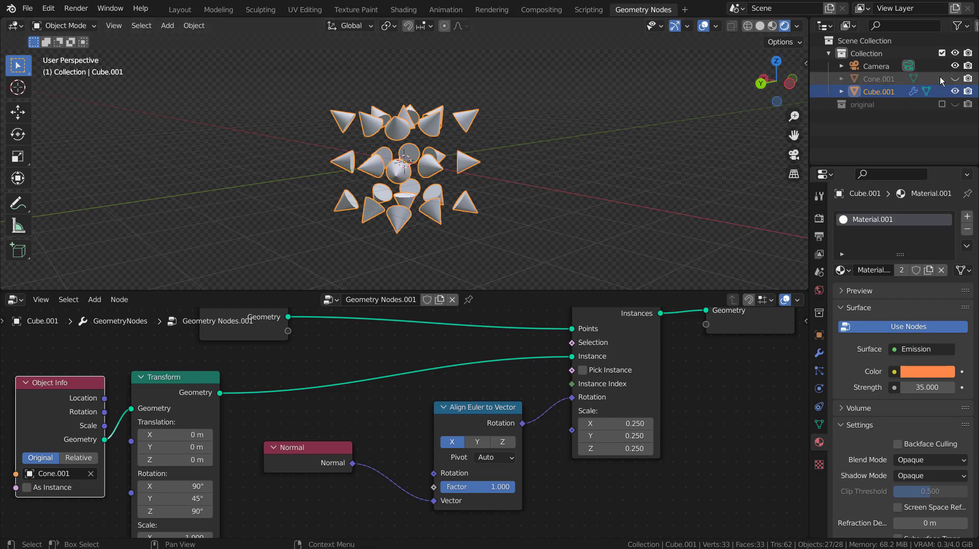
Assign the orange emission Material.001 so the cones glow, then switch to the Layout workspace.
left_click(841, 269)
left_click(734, 303)
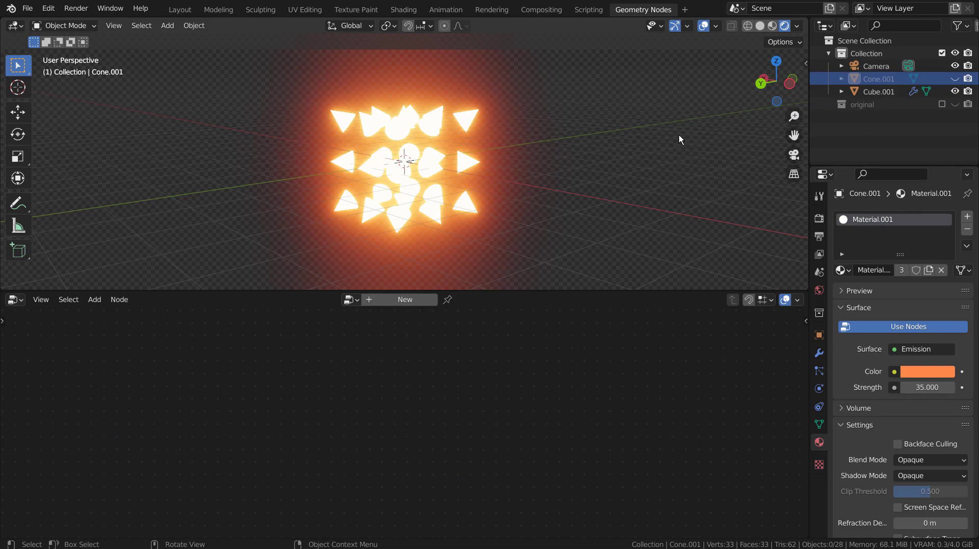
left_click(886, 93)
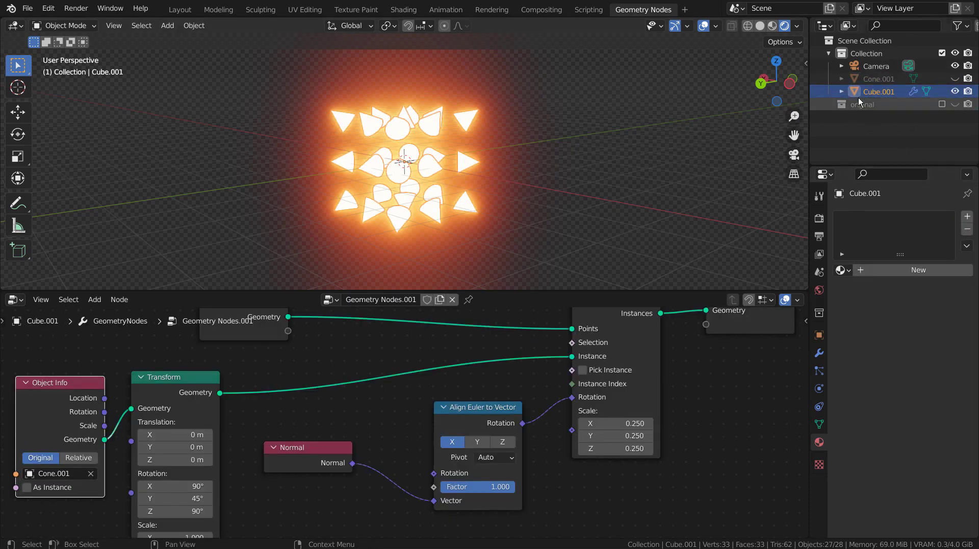
left_click(516, 185)
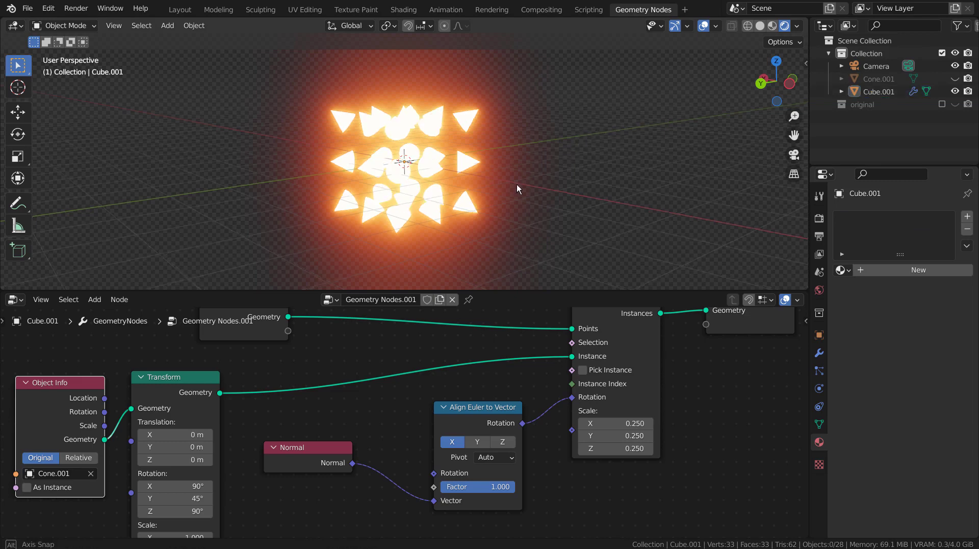
middle_click_drag(516, 184, 530, 181)
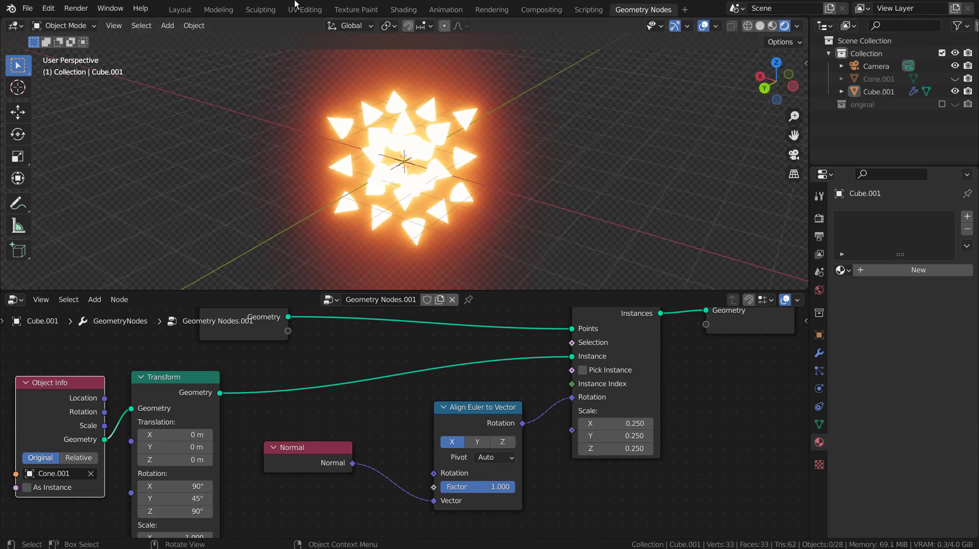
left_click(179, 9)
scroll(522, 216, "up", 3)
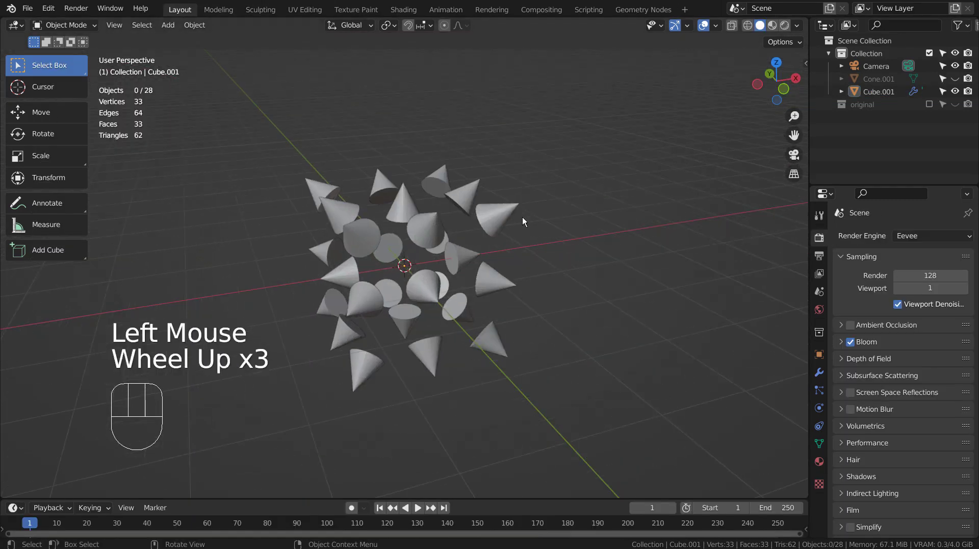